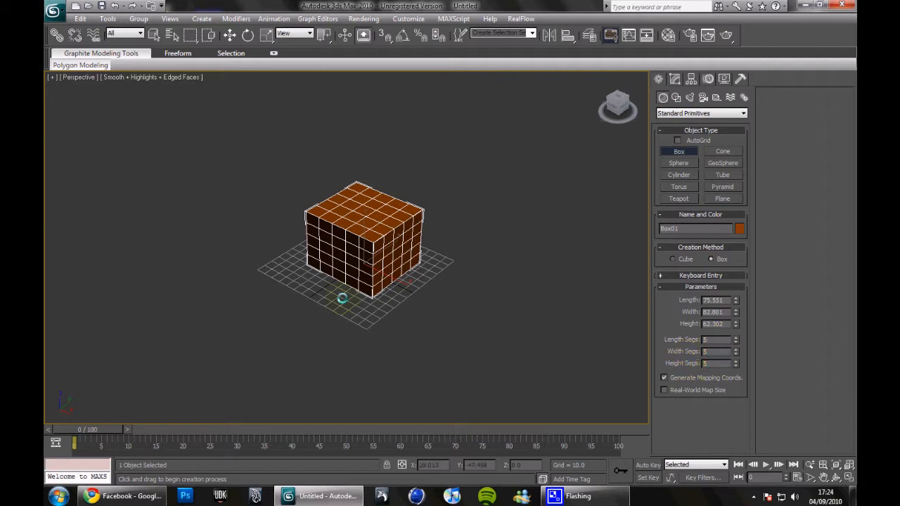
Step: Move the box to the world origin by setting its X and Y position to 0 with the Move tool
{"action": "middle_click_drag", "start_coordinate": [376, 299], "coordinate": [312, 297], "text": "alt"}
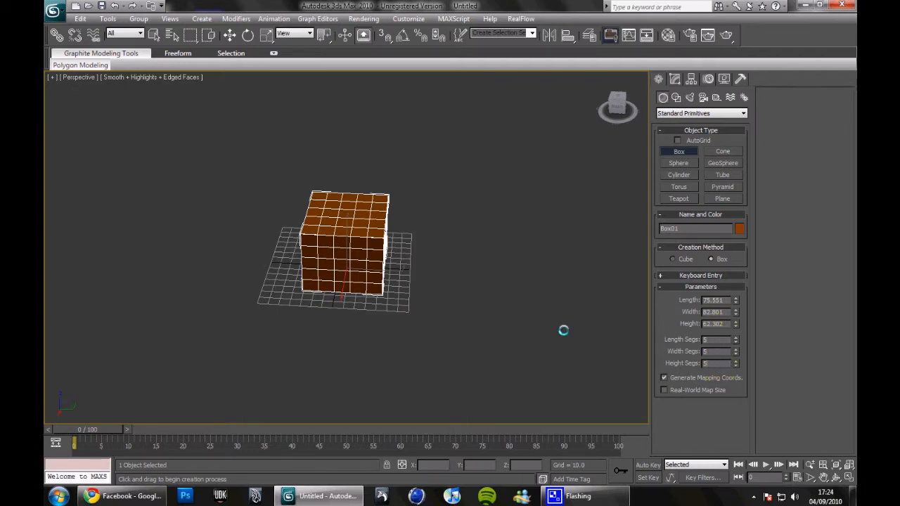
{"action": "middle_click_drag", "start_coordinate": [311, 314], "coordinate": [346, 305], "text": "alt"}
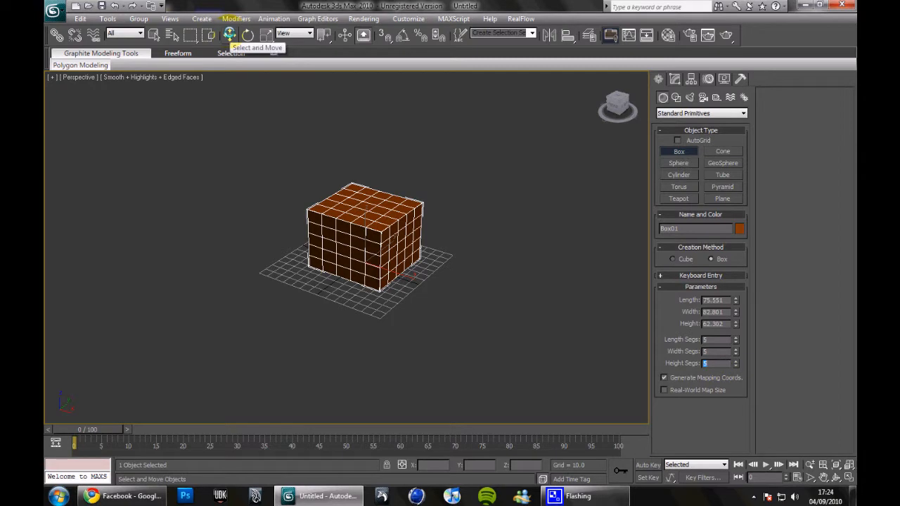
{"action": "left_click", "coordinate": [229, 35]}
{"action": "middle_click_drag", "start_coordinate": [329, 273], "coordinate": [354, 267], "text": "alt"}
{"action": "scroll", "coordinate": [356, 270], "scroll_direction": "up", "scroll_amount": 2}
{"action": "middle_click_drag", "start_coordinate": [458, 321], "coordinate": [416, 479], "text": "alt"}
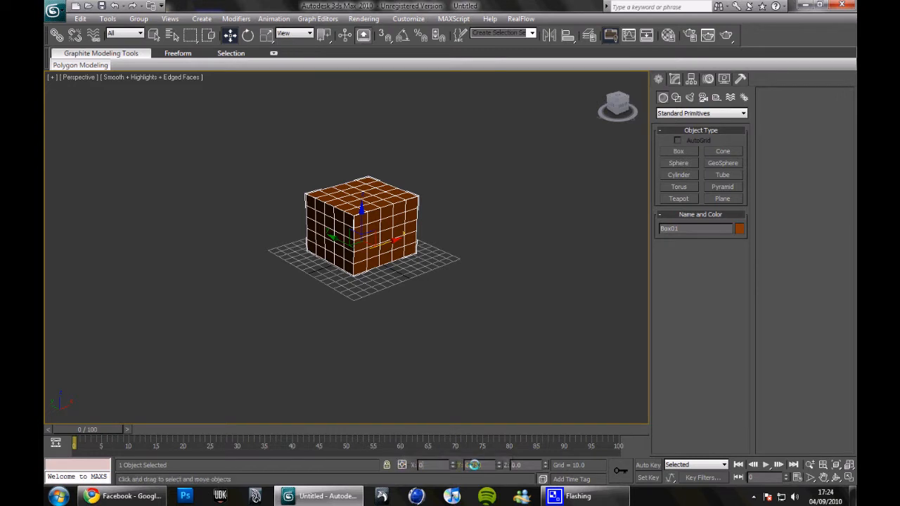
{"action": "left_click_drag", "start_coordinate": [490, 464], "coordinate": [446, 465]}
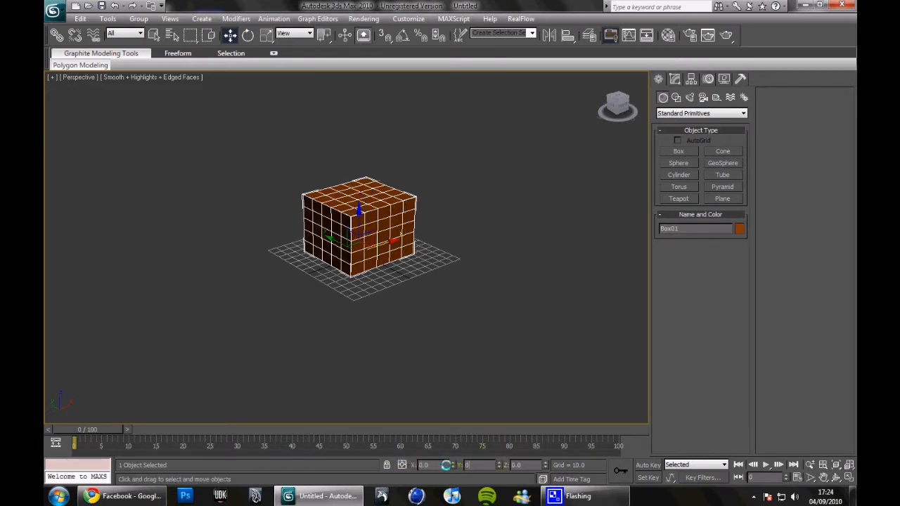
{"action": "type", "text": "0"}
{"action": "key", "text": "Return"}
Step: Convert the box to an Editable Poly
{"action": "middle_click_drag", "start_coordinate": [451, 313], "coordinate": [309, 372], "text": "alt"}
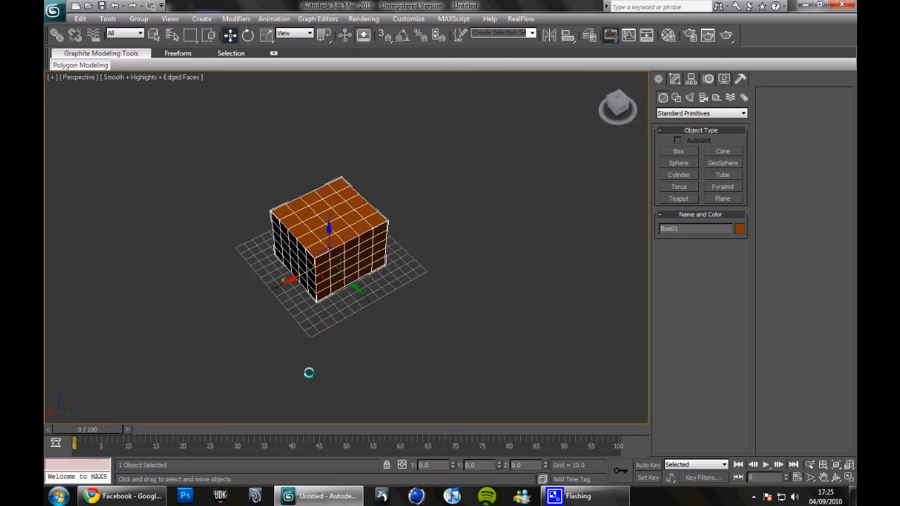
{"action": "left_click", "coordinate": [267, 336]}
{"action": "middle_click_drag", "start_coordinate": [267, 335], "coordinate": [370, 242], "text": "alt"}
{"action": "scroll", "coordinate": [334, 320], "scroll_direction": "up", "scroll_amount": 5}
{"action": "left_click", "coordinate": [378, 258]}
{"action": "scroll", "coordinate": [406, 297], "scroll_direction": "down", "scroll_amount": 6}
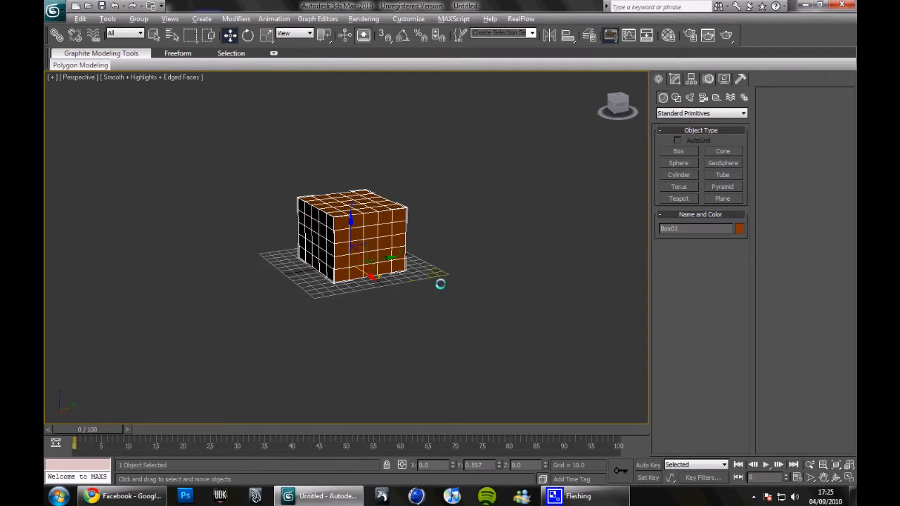
{"action": "middle_click_drag", "start_coordinate": [440, 283], "coordinate": [358, 241], "text": "alt"}
{"action": "right_click", "coordinate": [346, 223]}
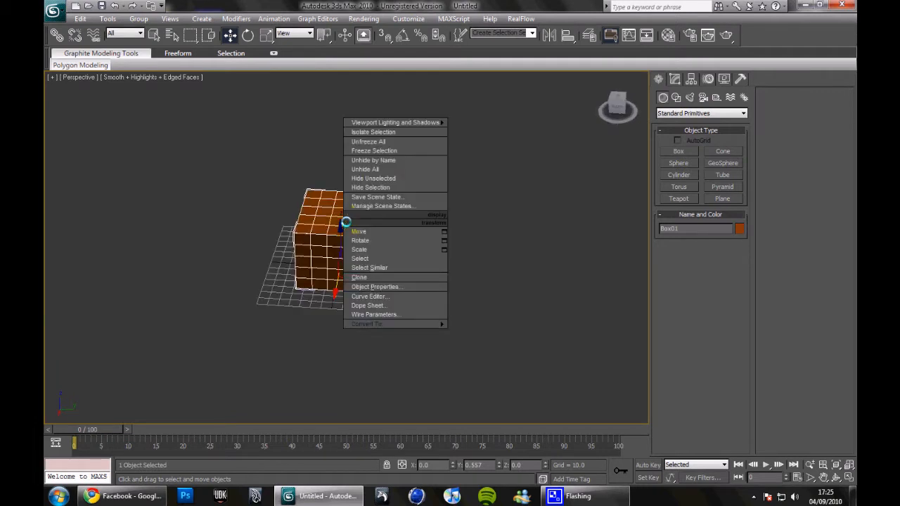
{"action": "mouse_move", "coordinate": [377, 324]}
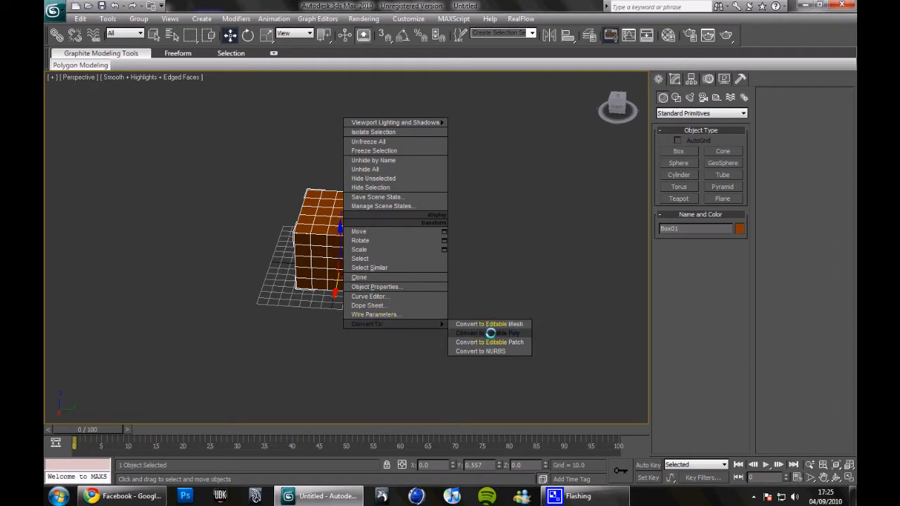
{"action": "left_click", "coordinate": [490, 332]}
Step: Expand the Editable Poly and step through its Vertex, Edge, Border, Polygon and Element sub-object levels
{"action": "middle_click_drag", "start_coordinate": [471, 237], "coordinate": [429, 237], "text": "alt"}
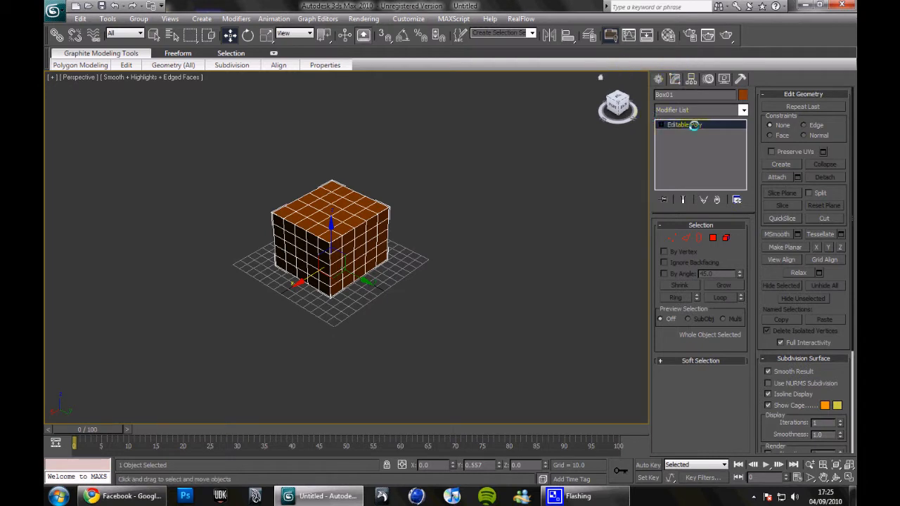
{"action": "left_click", "coordinate": [661, 125]}
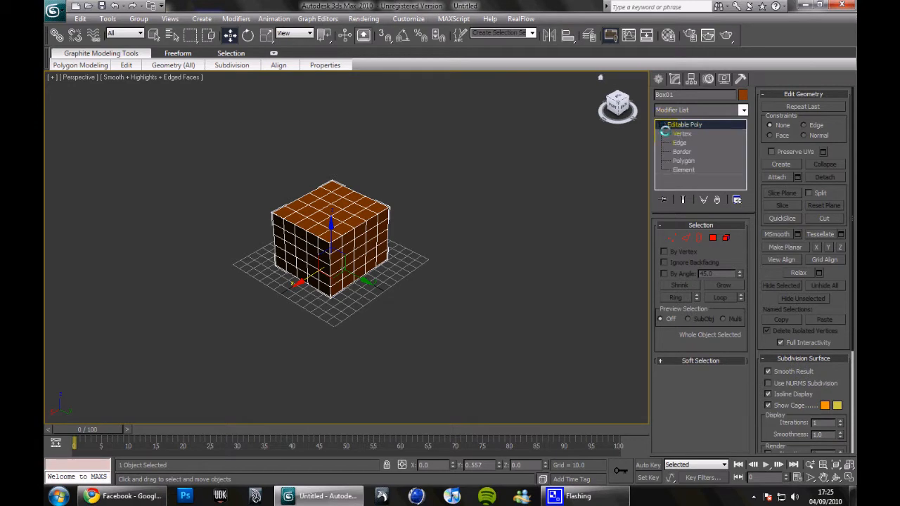
{"action": "left_click", "coordinate": [680, 133]}
{"action": "left_click", "coordinate": [687, 143]}
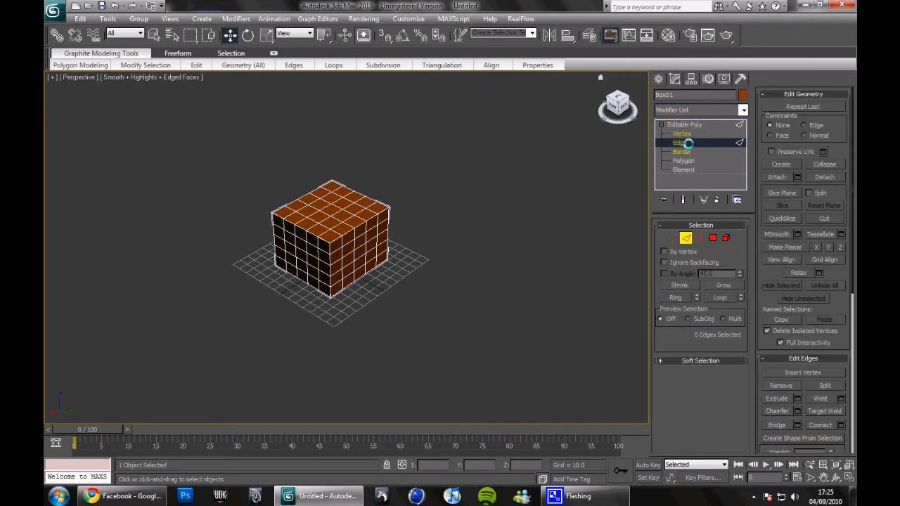
{"action": "left_click", "coordinate": [682, 151]}
{"action": "left_click", "coordinate": [684, 160]}
{"action": "left_click", "coordinate": [686, 170]}
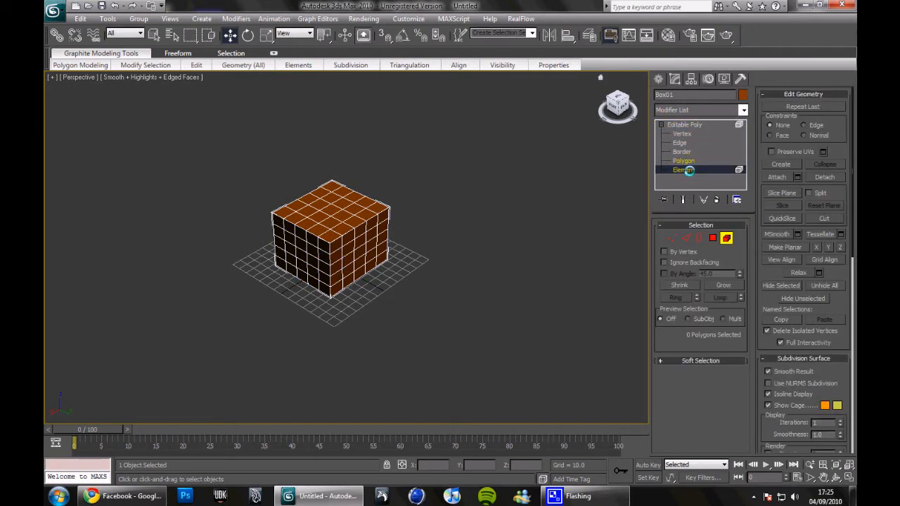
{"action": "left_click", "coordinate": [688, 133]}
{"action": "left_click", "coordinate": [686, 142]}
{"action": "left_click", "coordinate": [691, 161]}
{"action": "middle_click_drag", "start_coordinate": [341, 209], "coordinate": [416, 201], "text": "alt"}
{"action": "middle_click_drag", "start_coordinate": [322, 216], "coordinate": [378, 157], "text": "alt"}
{"action": "scroll", "coordinate": [471, 228], "scroll_direction": "up", "scroll_amount": 2}
Step: At Vertex level, try to move the six vertices along one top edge outward and up, to about X -52 and Z 71.6
{"action": "left_click", "coordinate": [679, 133]}
{"action": "left_click_drag", "start_coordinate": [376, 143], "coordinate": [404, 178]}
{"action": "middle_click_drag", "start_coordinate": [466, 171], "coordinate": [478, 185], "text": "alt"}
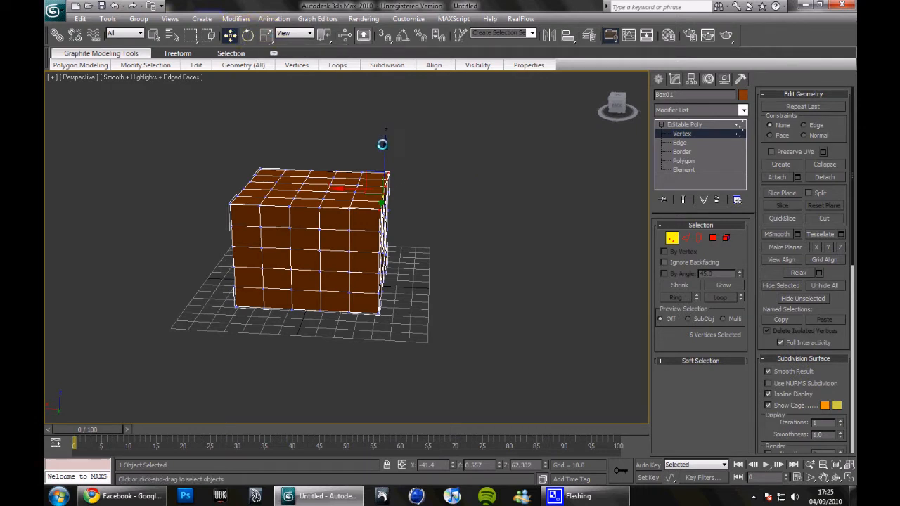
{"action": "mouse_move", "coordinate": [383, 144]}
{"action": "left_mouse_down"}
{"action": "mouse_move", "coordinate": [342, 156]}
{"action": "mouse_move", "coordinate": [408, 161]}
{"action": "mouse_move", "coordinate": [349, 152]}
{"action": "mouse_move", "coordinate": [393, 159]}
{"action": "mouse_move", "coordinate": [373, 149]}
{"action": "left_mouse_up"}
{"action": "left_click_drag", "start_coordinate": [422, 113], "coordinate": [409, 146]}
{"action": "middle_click_drag", "start_coordinate": [460, 177], "coordinate": [394, 181], "text": "alt"}
{"action": "left_click_drag", "start_coordinate": [374, 172], "coordinate": [359, 171]}
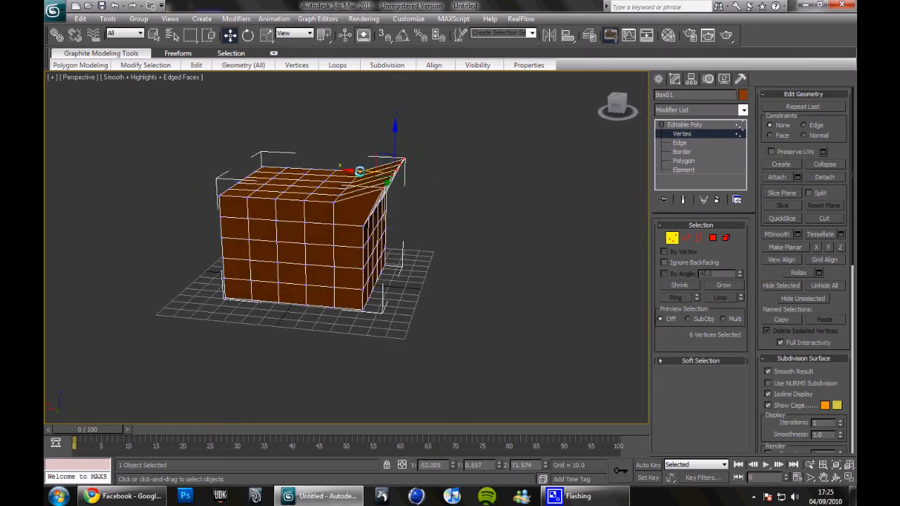
Step: Undo the vertex moves and clear the vertex selection
{"action": "key", "text": "ctrl+z"}
{"action": "key", "text": "ctrl+z"}
{"action": "key", "text": "ctrl+z"}
{"action": "key", "text": "ctrl+z"}
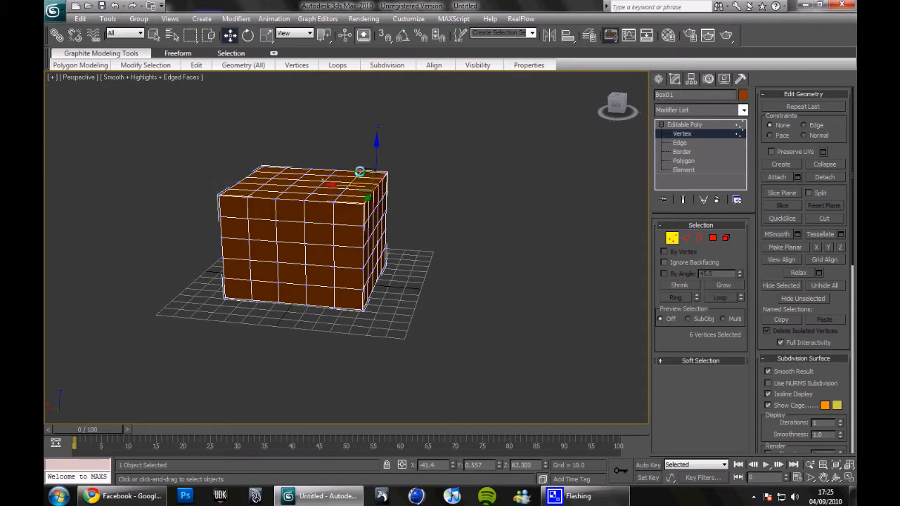
{"action": "middle_click_drag", "start_coordinate": [481, 172], "coordinate": [472, 191], "text": "alt"}
{"action": "left_click", "coordinate": [488, 188]}
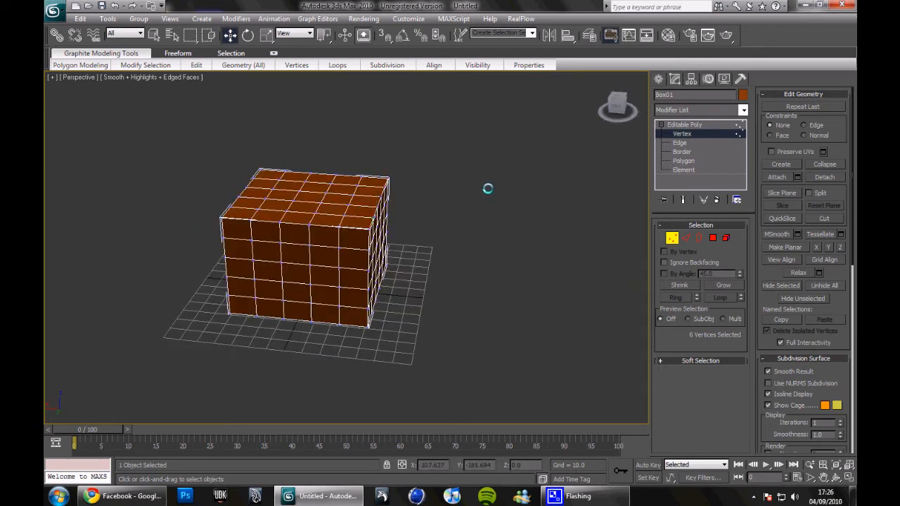
Step: At Edge level, try moving the five edges along one top border up to about Z 75 and outward, and undo the moves
{"action": "left_click", "coordinate": [680, 143]}
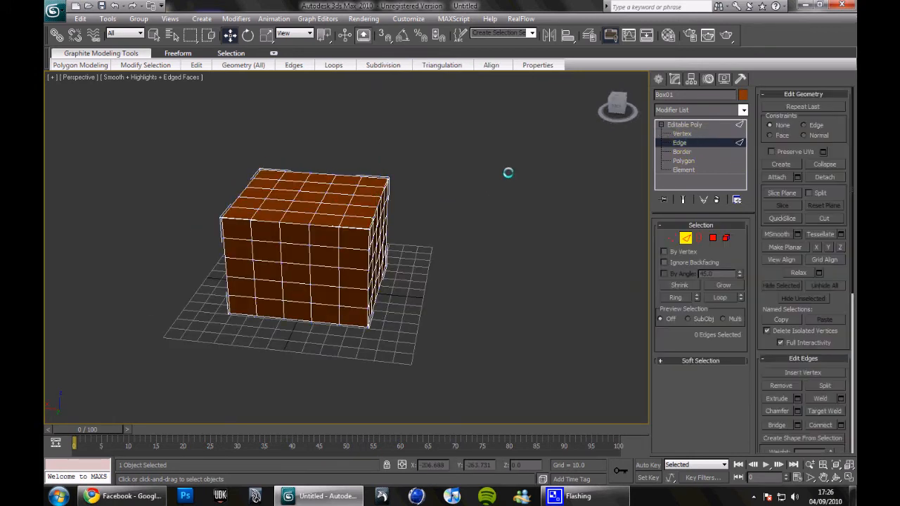
{"action": "middle_click_drag", "start_coordinate": [488, 168], "coordinate": [451, 179], "text": "alt"}
{"action": "scroll", "coordinate": [488, 162], "scroll_direction": "up", "scroll_amount": 6}
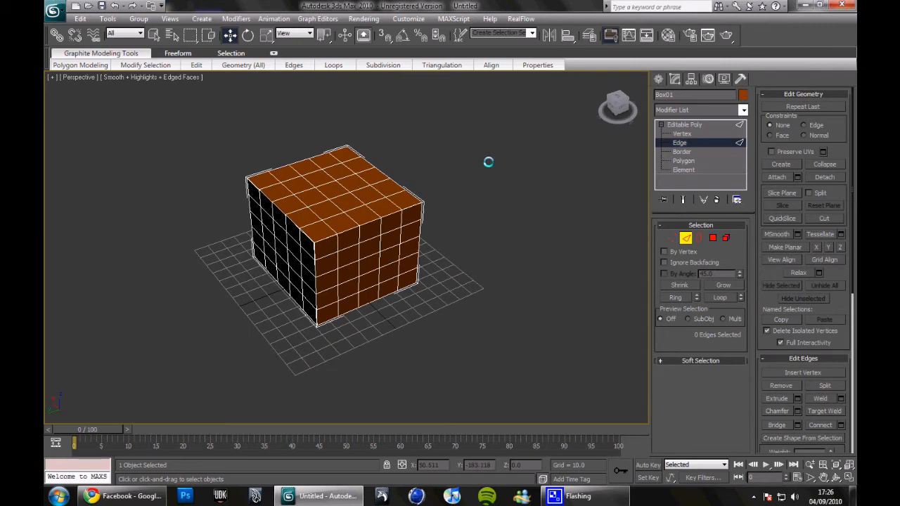
{"action": "left_click", "coordinate": [291, 216]}
{"action": "left_click", "coordinate": [387, 198], "text": "ctrl"}
{"action": "left_click", "coordinate": [424, 170], "text": "ctrl"}
{"action": "left_click", "coordinate": [465, 156], "text": "ctrl"}
{"action": "left_click", "coordinate": [515, 137], "text": "ctrl"}
{"action": "middle_click_drag", "start_coordinate": [563, 193], "coordinate": [436, 221], "text": "alt"}
{"action": "middle_click_drag", "start_coordinate": [371, 199], "coordinate": [511, 190]}
{"action": "scroll", "coordinate": [440, 171], "scroll_direction": "down", "scroll_amount": 3}
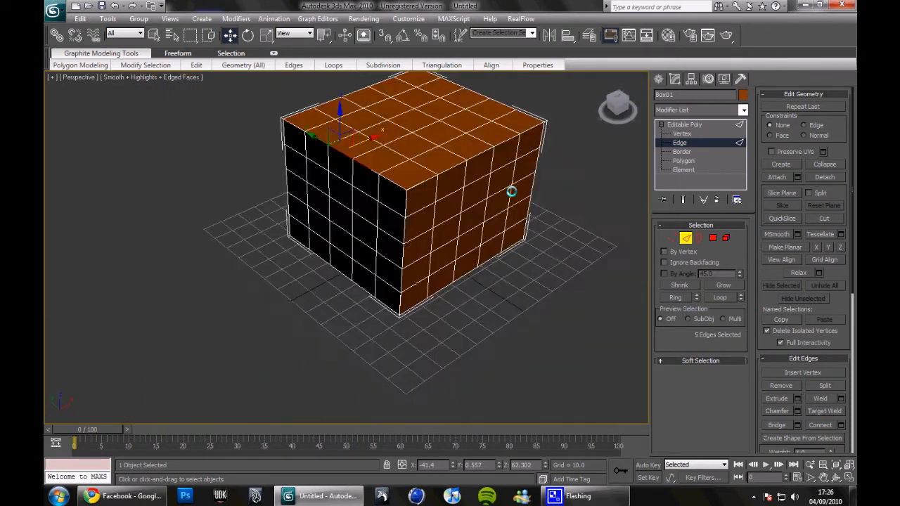
{"action": "left_click_drag", "start_coordinate": [336, 121], "coordinate": [338, 87]}
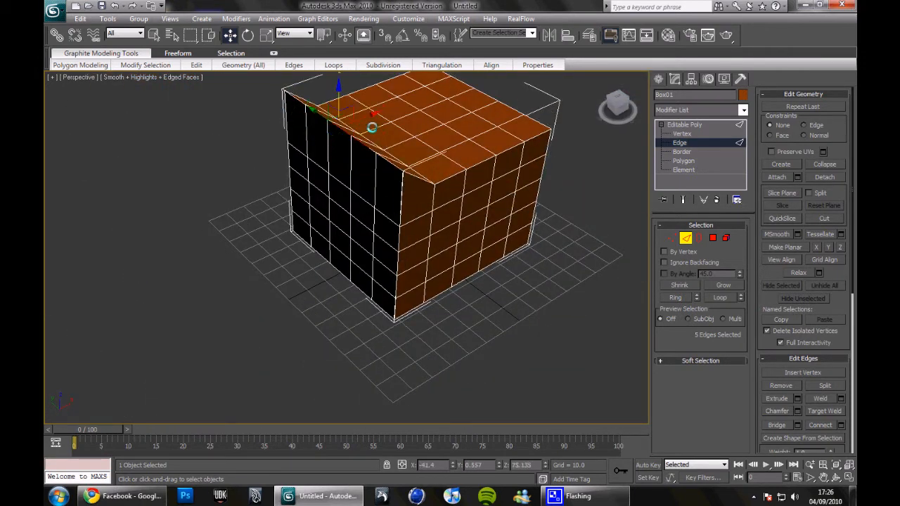
{"action": "left_click_drag", "start_coordinate": [375, 113], "coordinate": [288, 150]}
{"action": "middle_click_drag", "start_coordinate": [288, 150], "coordinate": [445, 236], "text": "alt"}
{"action": "key", "text": "ctrl+z"}
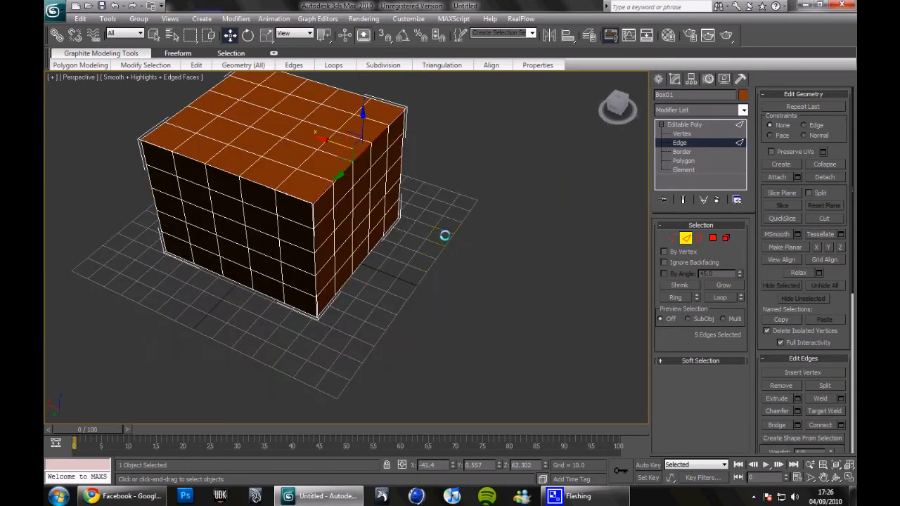
Step: At Polygon level, select the ten polygons forming two adjacent rows along one side of the box's top face
{"action": "left_click", "coordinate": [683, 160]}
{"action": "middle_click_drag", "start_coordinate": [514, 158], "coordinate": [378, 181], "text": "alt"}
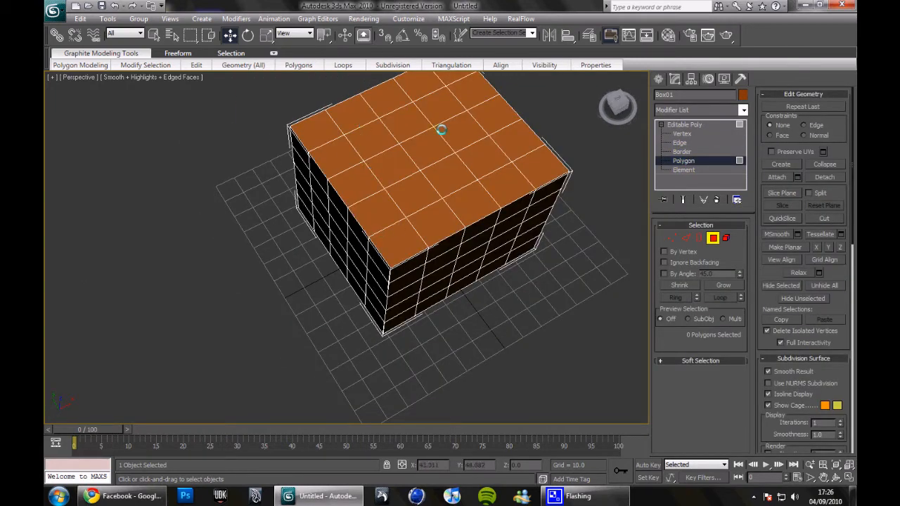
{"action": "left_click", "coordinate": [410, 233]}
{"action": "left_click", "coordinate": [369, 218], "text": "ctrl"}
{"action": "left_click", "coordinate": [349, 183], "text": "ctrl"}
{"action": "left_click", "coordinate": [338, 165], "text": "ctrl"}
{"action": "left_click", "coordinate": [320, 141], "text": "ctrl"}
{"action": "left_click", "coordinate": [347, 118], "text": "ctrl"}
{"action": "left_click", "coordinate": [366, 137], "text": "ctrl"}
{"action": "left_click", "coordinate": [383, 161], "text": "ctrl"}
{"action": "left_click", "coordinate": [421, 196], "text": "ctrl"}
{"action": "left_click", "coordinate": [436, 223], "text": "ctrl"}
{"action": "middle_click_drag", "start_coordinate": [274, 215], "coordinate": [422, 204], "text": "alt"}
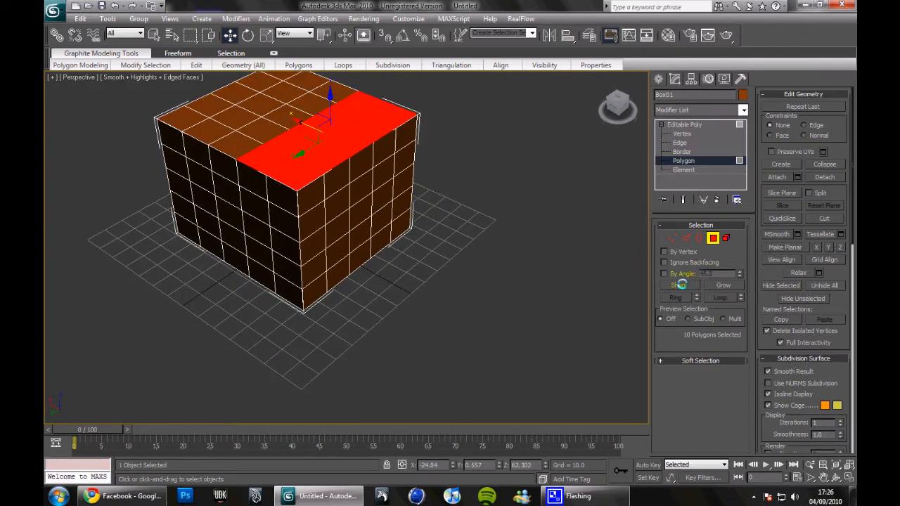
Step: Grow the polygon selection over most of the box, and shrink it until no polygons are selected
{"action": "left_click", "coordinate": [724, 285]}
{"action": "left_click", "coordinate": [723, 285]}
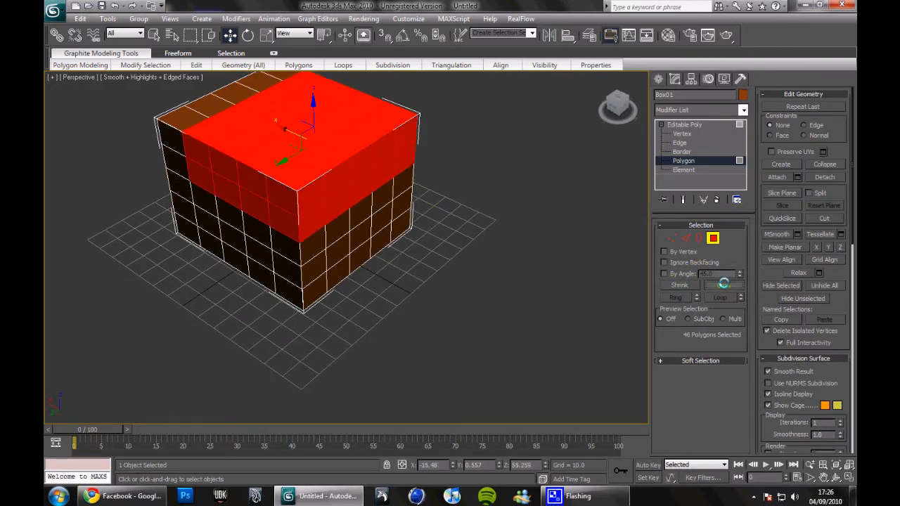
{"action": "left_click", "coordinate": [723, 284]}
{"action": "left_click", "coordinate": [724, 285]}
{"action": "left_click", "coordinate": [723, 285]}
{"action": "left_click", "coordinate": [688, 284]}
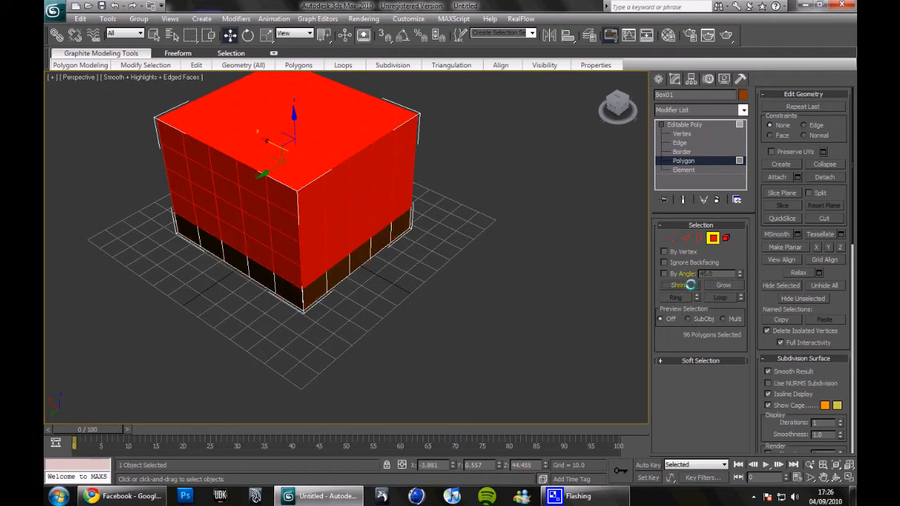
{"action": "left_click", "coordinate": [687, 284]}
{"action": "left_click", "coordinate": [689, 285]}
{"action": "left_click", "coordinate": [689, 284]}
{"action": "left_click", "coordinate": [689, 285]}
{"action": "left_click", "coordinate": [689, 285]}
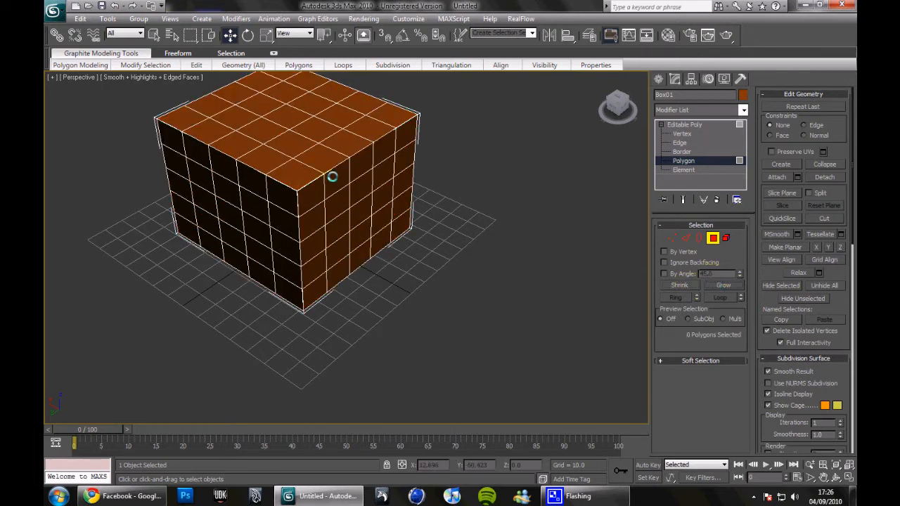
Step: Select the row of five polygons along one edge of the top face and extrude them upward by about 18 units
{"action": "left_click", "coordinate": [298, 175]}
{"action": "left_click", "coordinate": [324, 161], "text": "ctrl"}
{"action": "left_click", "coordinate": [348, 143], "text": "ctrl"}
{"action": "left_click", "coordinate": [373, 130], "text": "ctrl"}
{"action": "left_click", "coordinate": [392, 120], "text": "ctrl"}
{"action": "middle_click_drag", "start_coordinate": [352, 206], "coordinate": [316, 119], "text": "alt"}
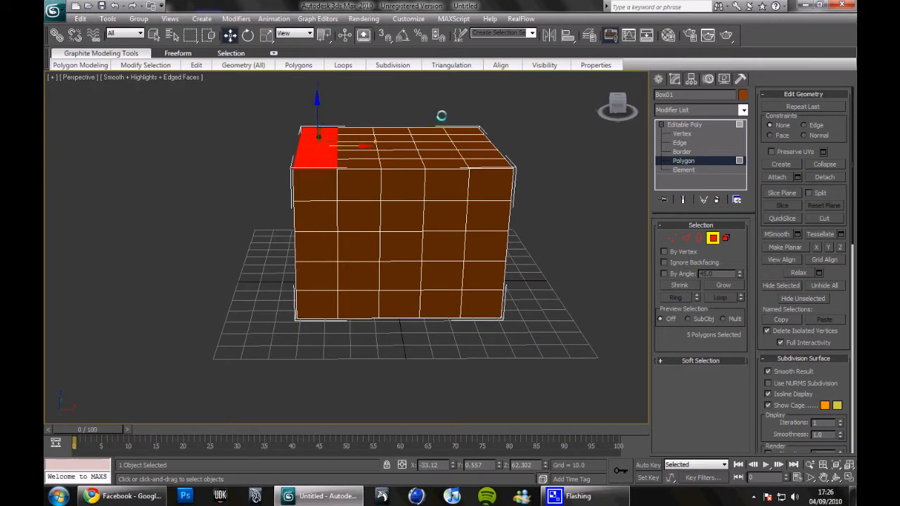
{"action": "middle_click_drag", "start_coordinate": [465, 123], "coordinate": [495, 141], "text": "alt"}
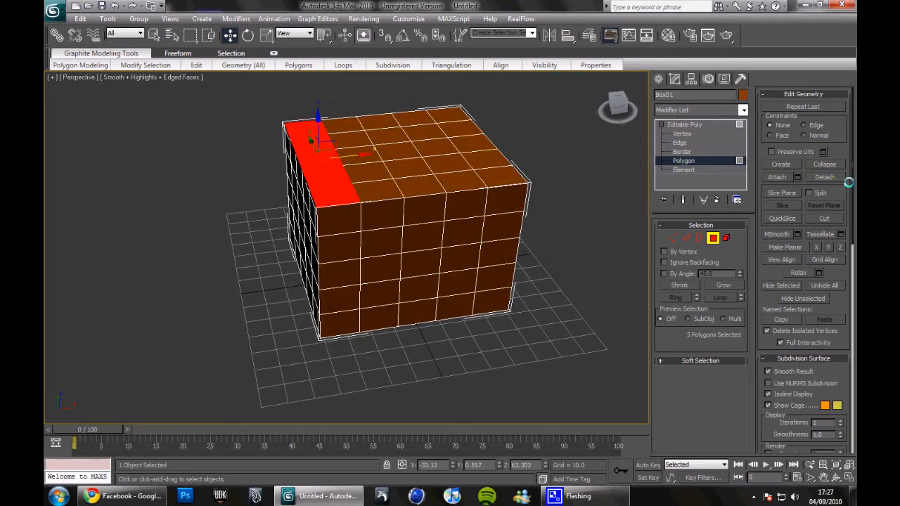
{"action": "scroll", "coordinate": [849, 182], "scroll_direction": "down", "scroll_amount": 8}
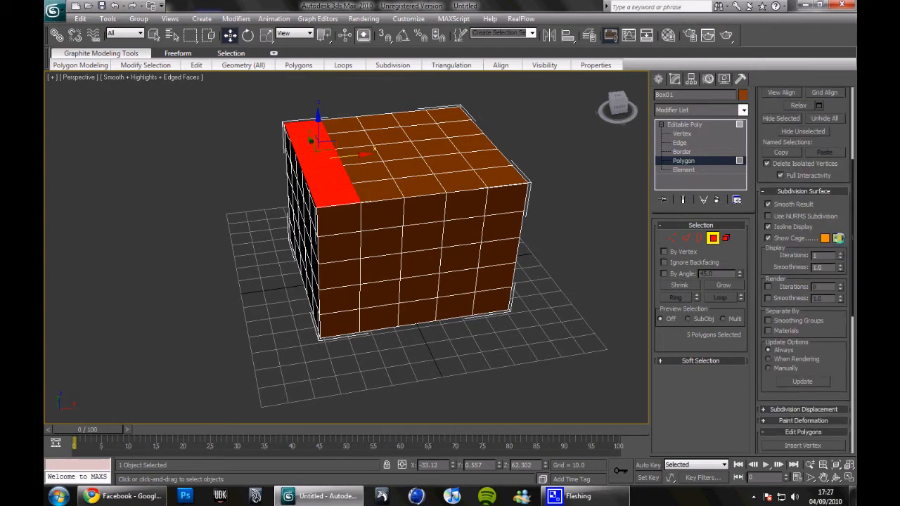
{"action": "left_click_drag", "start_coordinate": [852, 238], "coordinate": [848, 310]}
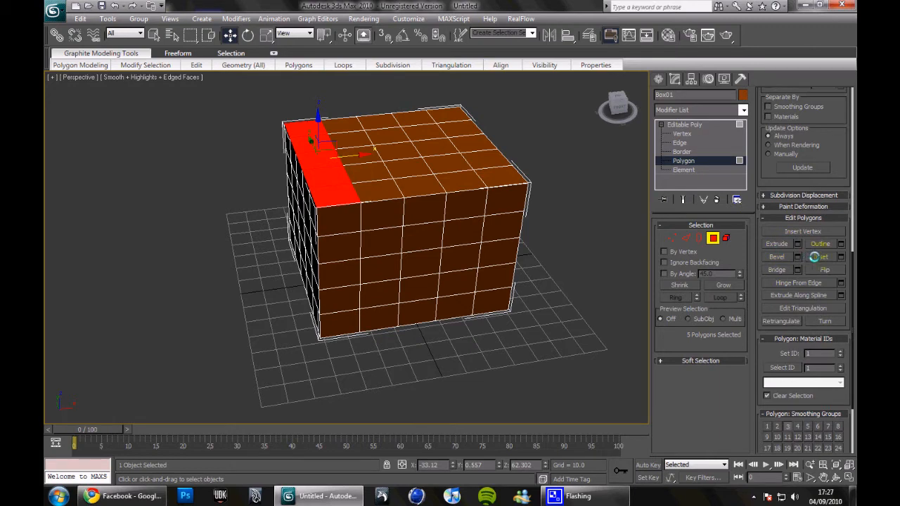
{"action": "middle_click_drag", "start_coordinate": [469, 204], "coordinate": [487, 204], "text": "alt"}
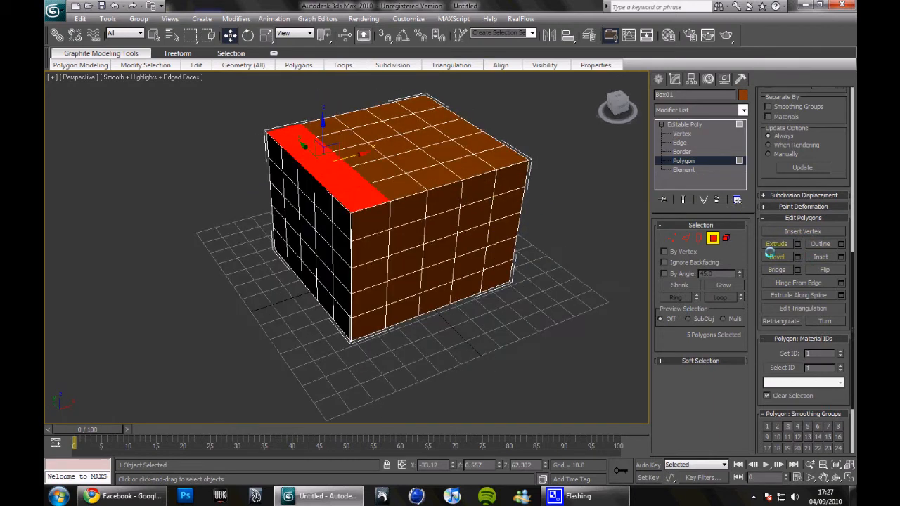
{"action": "left_click", "coordinate": [778, 244]}
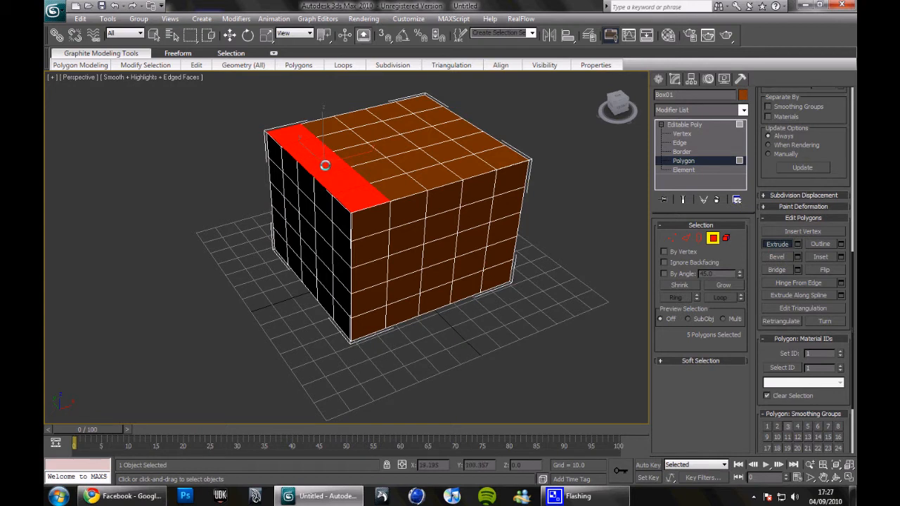
{"action": "left_click_drag", "start_coordinate": [330, 167], "coordinate": [340, 103]}
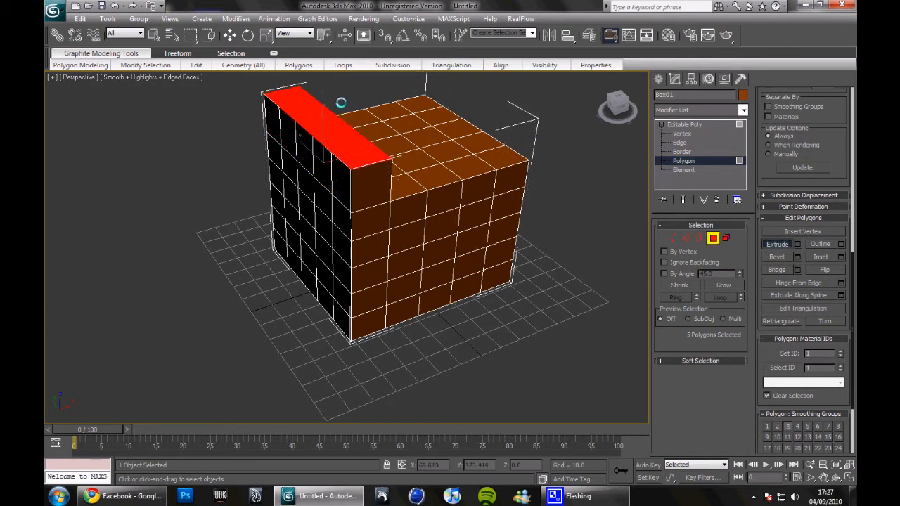
Step: Leave Extrude and activate the Move tool for the raised row of polygons
{"action": "mouse_move", "coordinate": [242, 64]}
{"action": "middle_click_drag", "start_coordinate": [253, 92], "coordinate": [403, 124], "text": "alt"}
{"action": "mouse_move", "coordinate": [298, 65]}
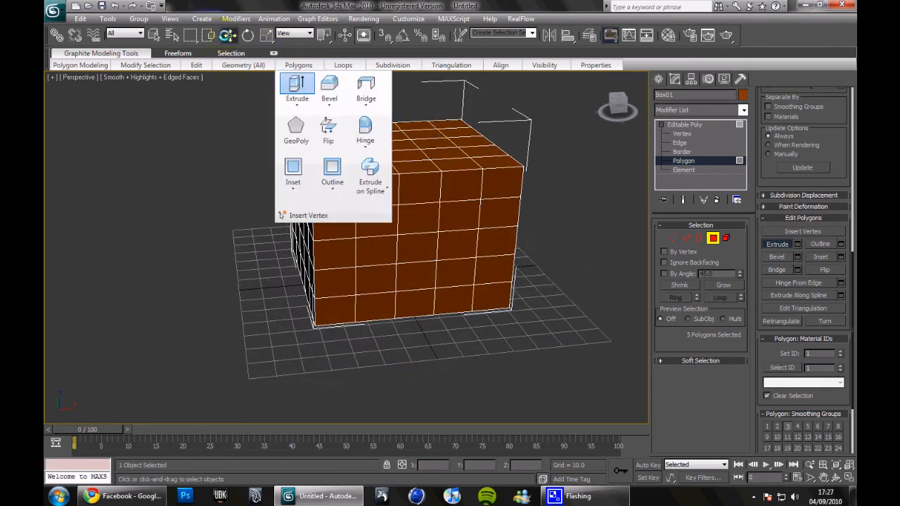
{"action": "key", "text": "w"}
{"action": "middle_click_drag", "start_coordinate": [439, 92], "coordinate": [428, 149], "text": "alt"}
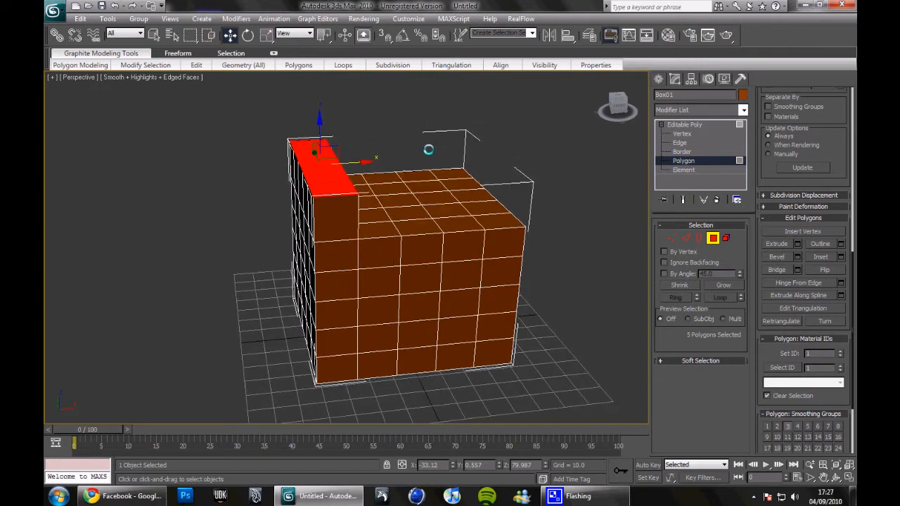
Step: Move the raised row of polygons outward beyond the box's side so that it slants, and clear the polygon selection
{"action": "left_click_drag", "start_coordinate": [370, 161], "coordinate": [352, 146]}
{"action": "left_click", "coordinate": [352, 146]}
{"action": "middle_click_drag", "start_coordinate": [352, 146], "coordinate": [184, 104], "text": "alt"}
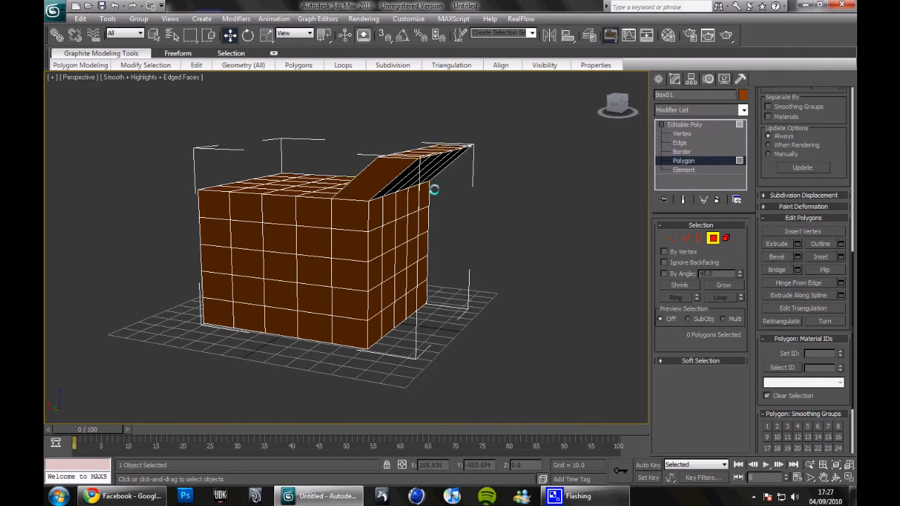
{"action": "middle_click_drag", "start_coordinate": [476, 183], "coordinate": [329, 209], "text": "alt"}
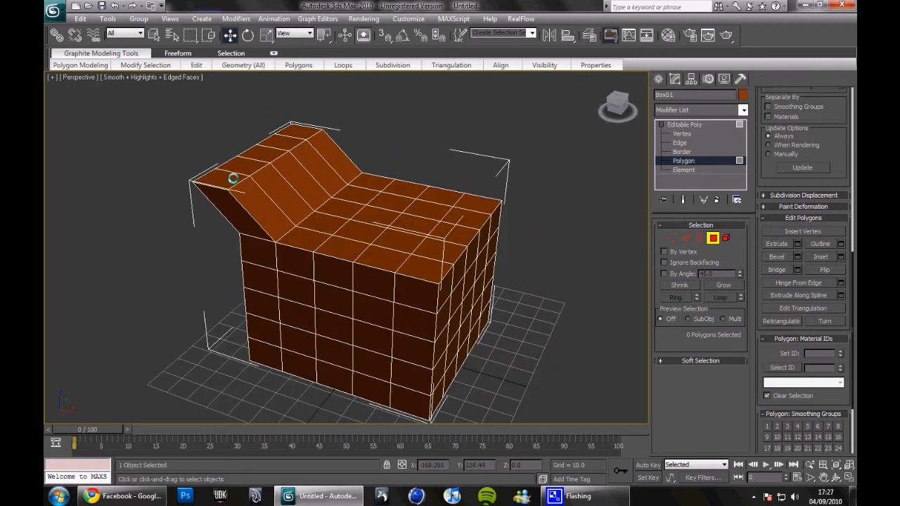
{"action": "mouse_move", "coordinate": [448, 143]}
{"action": "middle_mouse_down", "text": "alt"}
{"action": "mouse_move", "coordinate": [368, 126]}
{"action": "mouse_move", "coordinate": [381, 164]}
{"action": "mouse_move", "coordinate": [393, 147]}
{"action": "mouse_move", "coordinate": [310, 147]}
{"action": "mouse_move", "coordinate": [274, 187]}
{"action": "mouse_move", "coordinate": [407, 178]}
{"action": "mouse_move", "coordinate": [440, 156]}
{"action": "mouse_move", "coordinate": [523, 152]}
{"action": "mouse_move", "coordinate": [533, 127]}
{"action": "mouse_move", "coordinate": [513, 142]}
{"action": "mouse_move", "coordinate": [454, 155]}
{"action": "middle_mouse_up", "text": "alt"}
Step: At Vertex level, select the six vertices along the top edge opposite the slanted ridge
{"action": "left_click", "coordinate": [686, 135]}
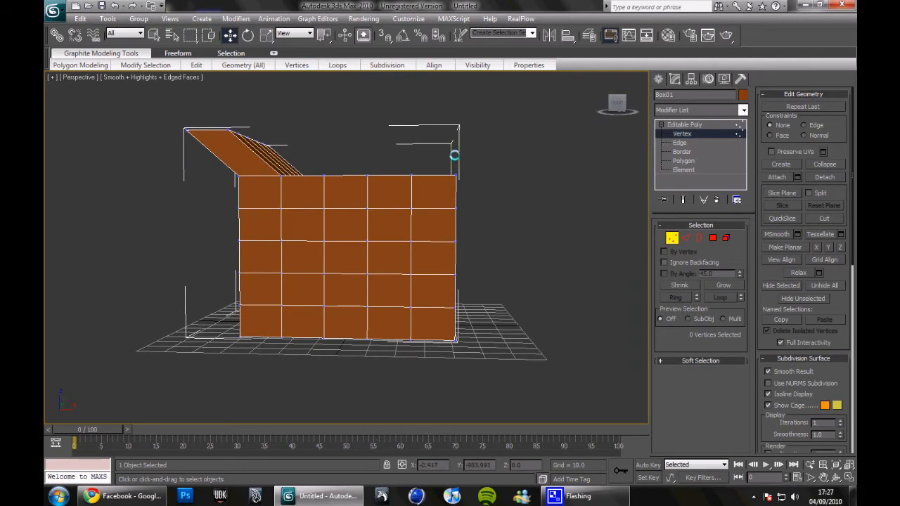
{"action": "left_click_drag", "start_coordinate": [477, 189], "coordinate": [478, 188]}
{"action": "middle_click_drag", "start_coordinate": [528, 185], "coordinate": [507, 200], "text": "alt"}
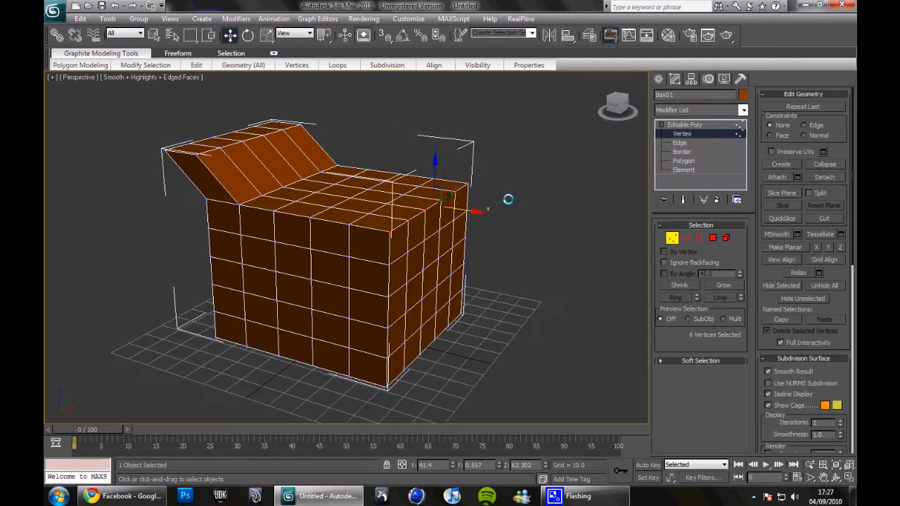
Step: Extrude the six selected top-edge vertices outward into long spikes, leave Extrude for the Move tool, and clear the vertex selection
{"action": "scroll", "coordinate": [843, 317], "scroll_direction": "down", "scroll_amount": 5}
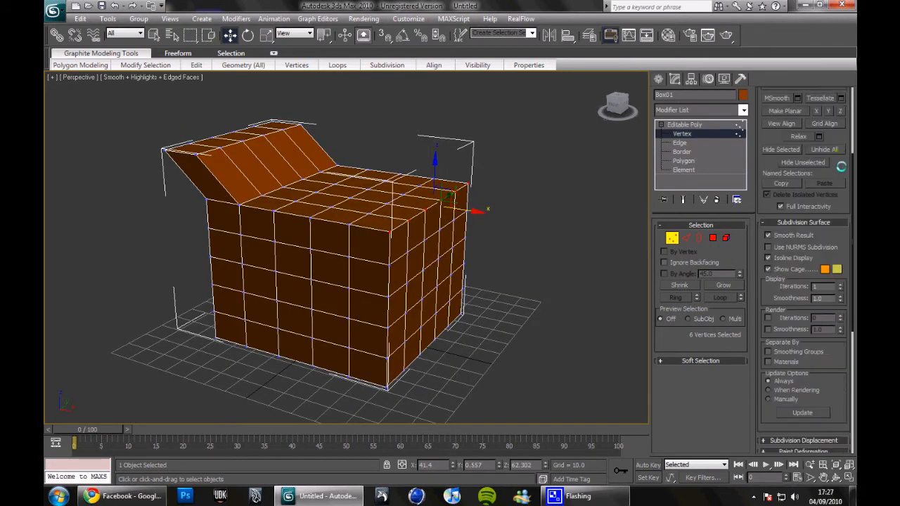
{"action": "left_click_drag", "start_coordinate": [844, 348], "coordinate": [834, 244]}
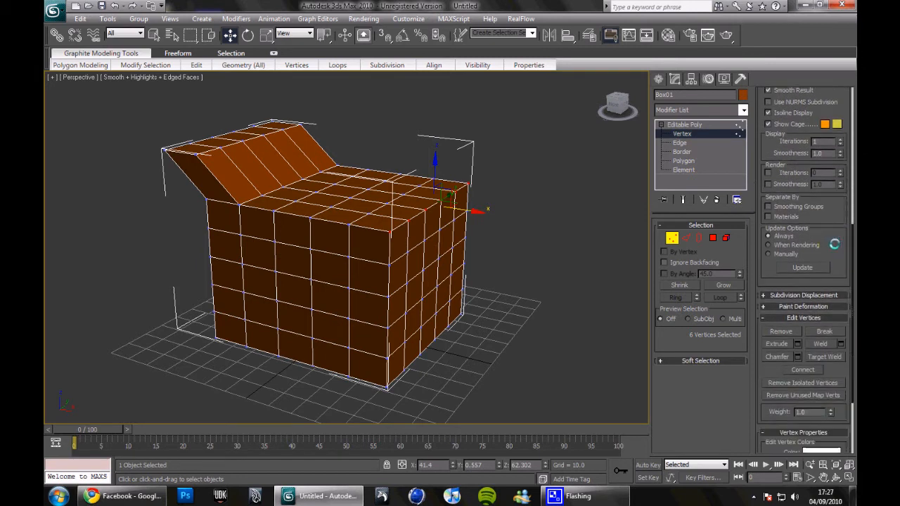
{"action": "left_click", "coordinate": [781, 344]}
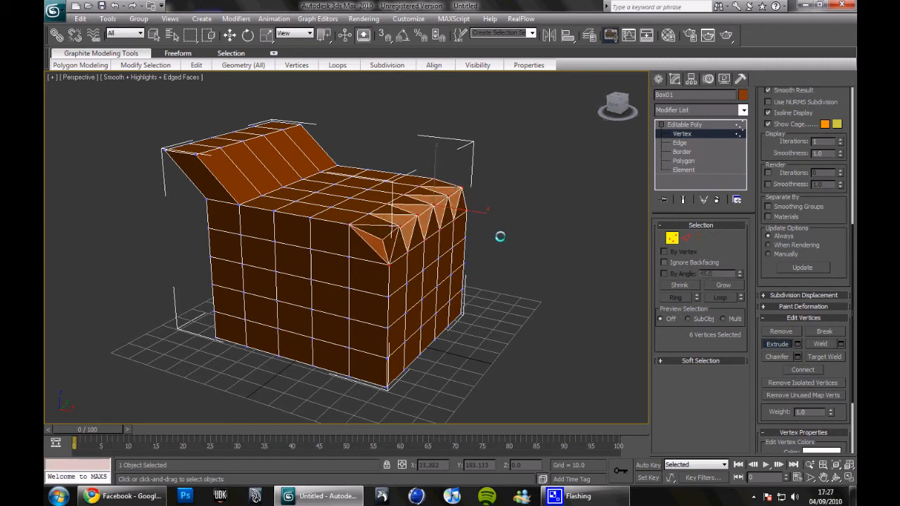
{"action": "left_click_drag", "start_coordinate": [467, 217], "coordinate": [492, 215]}
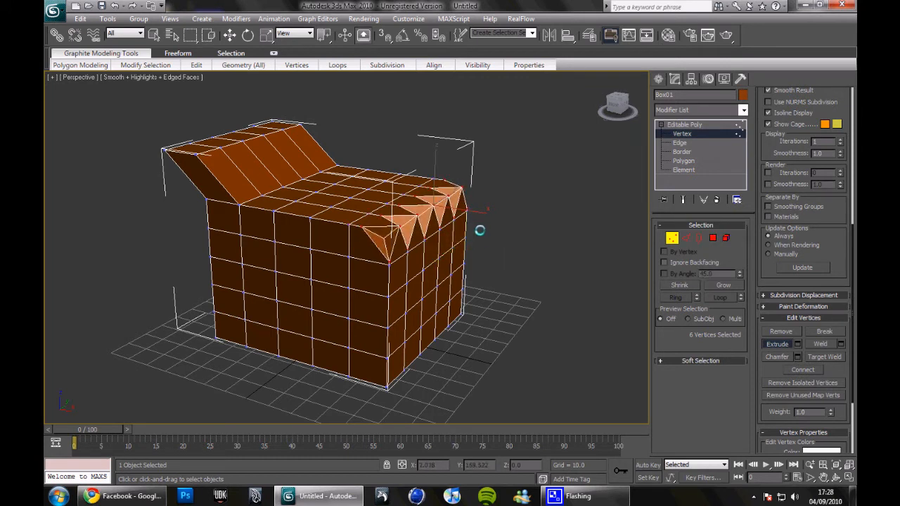
{"action": "left_click_drag", "start_coordinate": [482, 223], "coordinate": [500, 205]}
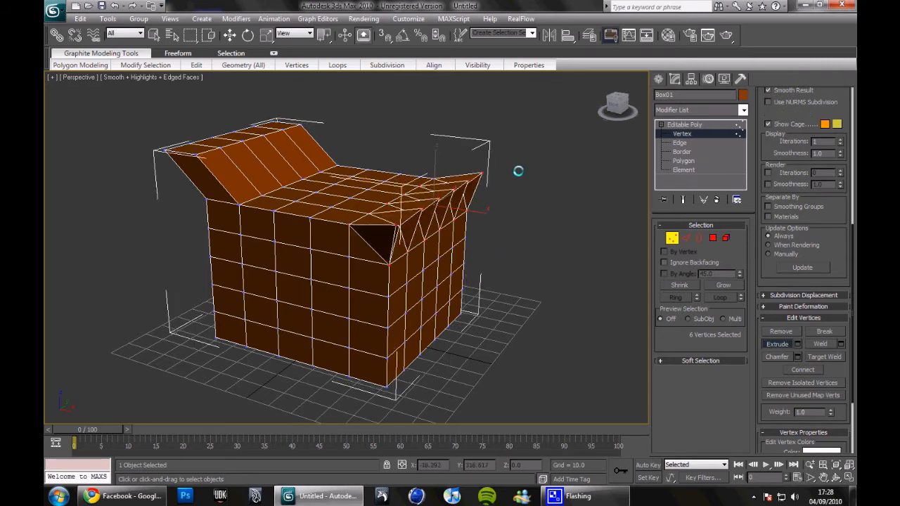
{"action": "middle_click_drag", "start_coordinate": [530, 193], "coordinate": [530, 252], "text": "alt"}
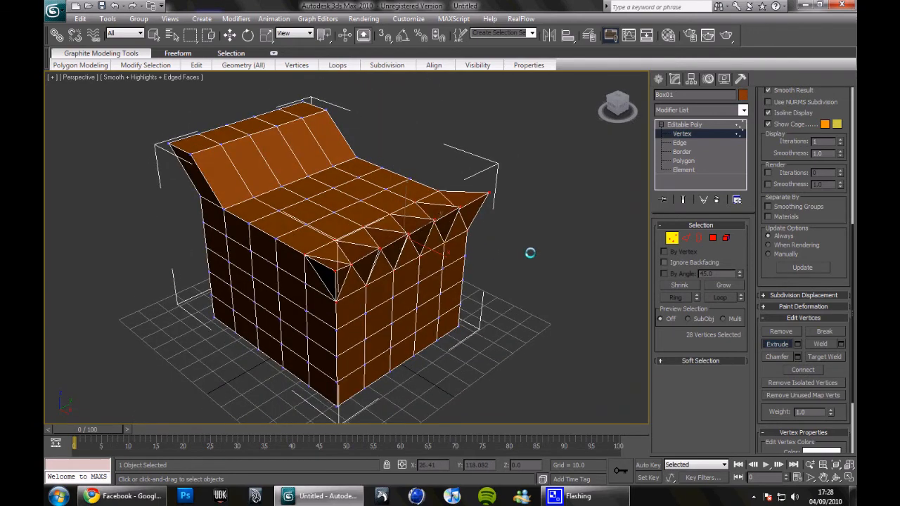
{"action": "middle_click_drag", "start_coordinate": [455, 192], "coordinate": [396, 205], "text": "alt"}
{"action": "left_click", "coordinate": [230, 35]}
{"action": "left_click", "coordinate": [498, 222]}
{"action": "middle_click_drag", "start_coordinate": [498, 222], "coordinate": [405, 204], "text": "alt"}
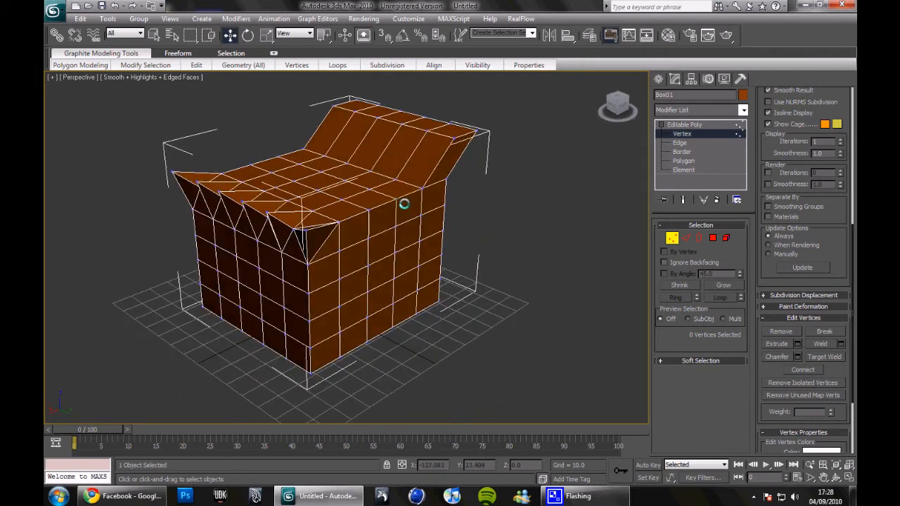
Step: Leave the Vertex level by deselecting the box, and select the whole object again for modification
{"action": "left_click", "coordinate": [659, 80]}
{"action": "left_click", "coordinate": [565, 156]}
{"action": "middle_click_drag", "start_coordinate": [474, 194], "coordinate": [386, 219], "text": "alt"}
{"action": "left_click", "coordinate": [675, 78]}
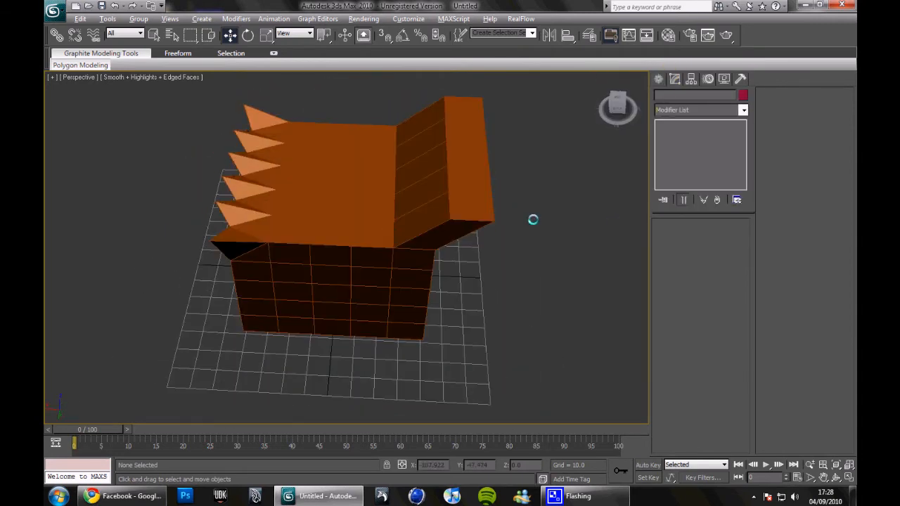
{"action": "middle_click_drag", "start_coordinate": [535, 215], "coordinate": [462, 189], "text": "alt"}
{"action": "left_click", "coordinate": [460, 189]}
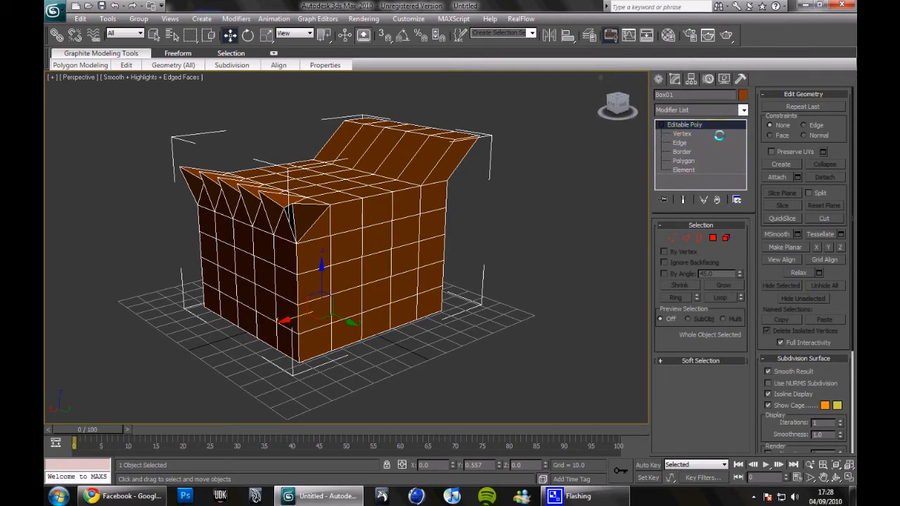
Step: Deselect the edited box and create a second box beside it, about 99.8 long, 90.7 wide and 79.9 high, with five segments per dimension
{"action": "middle_click_drag", "start_coordinate": [349, 256], "coordinate": [439, 273], "text": "alt"}
{"action": "left_click", "coordinate": [534, 285]}
{"action": "middle_click_drag", "start_coordinate": [506, 286], "coordinate": [390, 255], "text": "alt"}
{"action": "scroll", "coordinate": [472, 247], "scroll_direction": "down", "scroll_amount": 4}
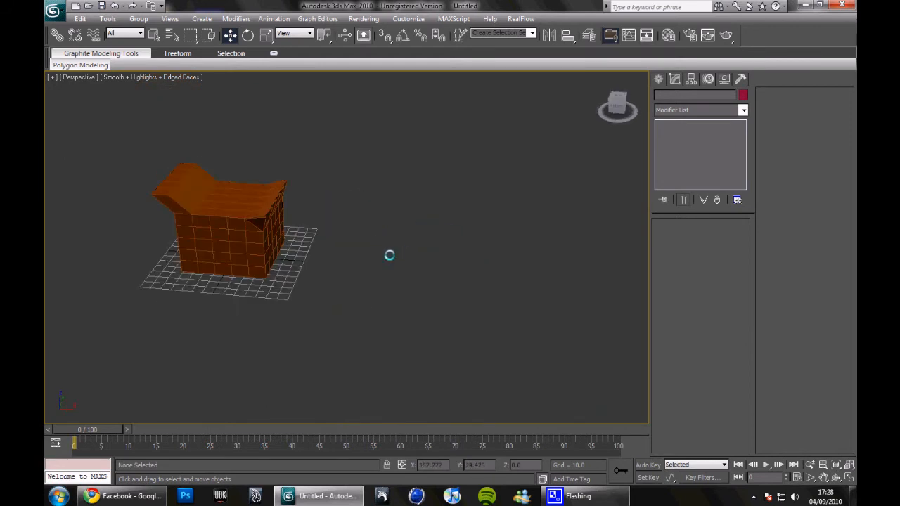
{"action": "left_click", "coordinate": [202, 19]}
{"action": "mouse_move", "coordinate": [234, 32]}
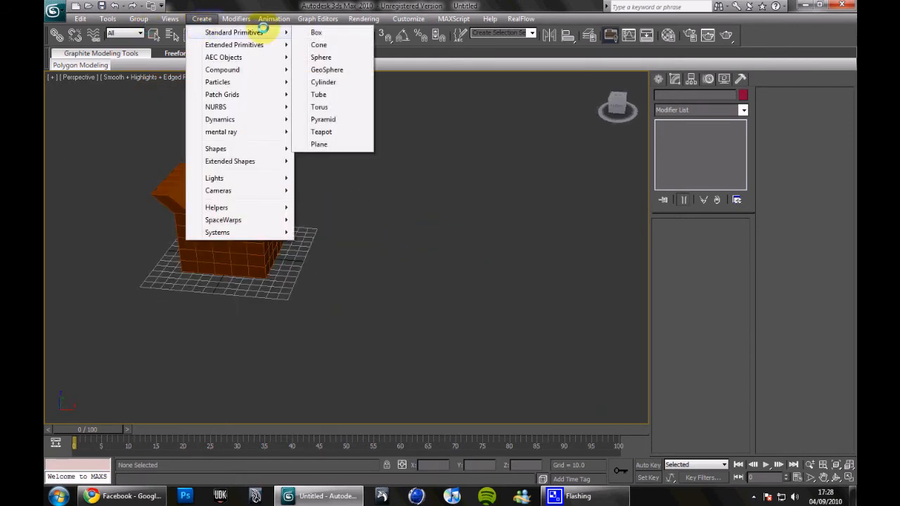
{"action": "left_click", "coordinate": [335, 32]}
{"action": "left_click_drag", "start_coordinate": [308, 241], "coordinate": [385, 300]}
{"action": "left_click", "coordinate": [388, 217]}
{"action": "middle_click_drag", "start_coordinate": [227, 302], "coordinate": [399, 235], "text": "alt"}
{"action": "left_click", "coordinate": [230, 35]}
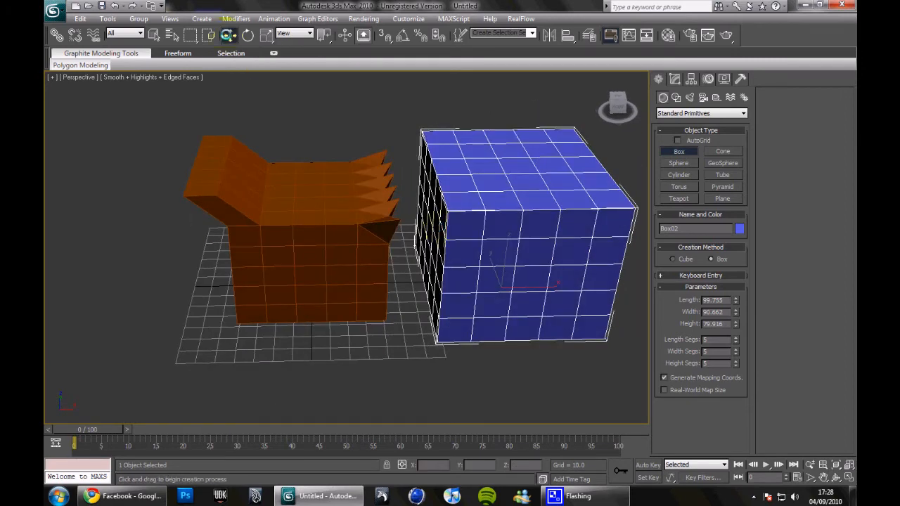
Step: Select the original Editable Poly box and attach the new blue box to it as one object
{"action": "left_click", "coordinate": [295, 111]}
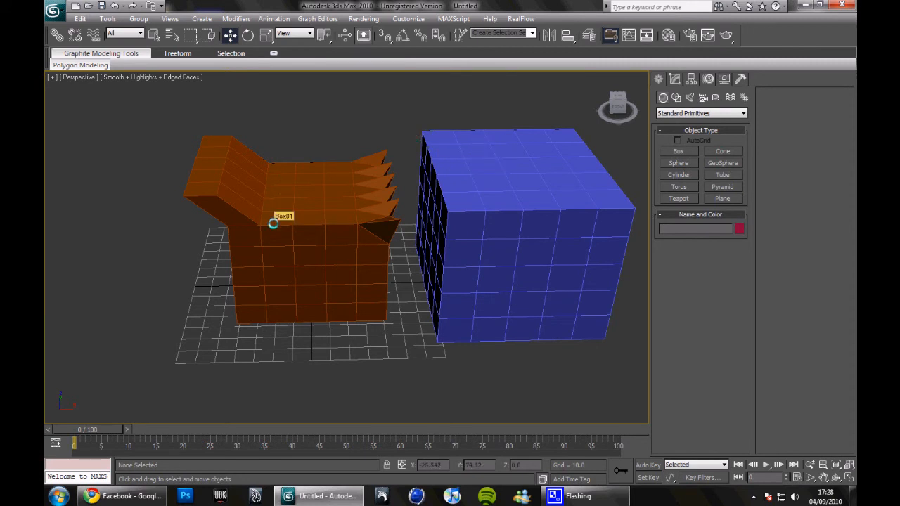
{"action": "left_click", "coordinate": [273, 224]}
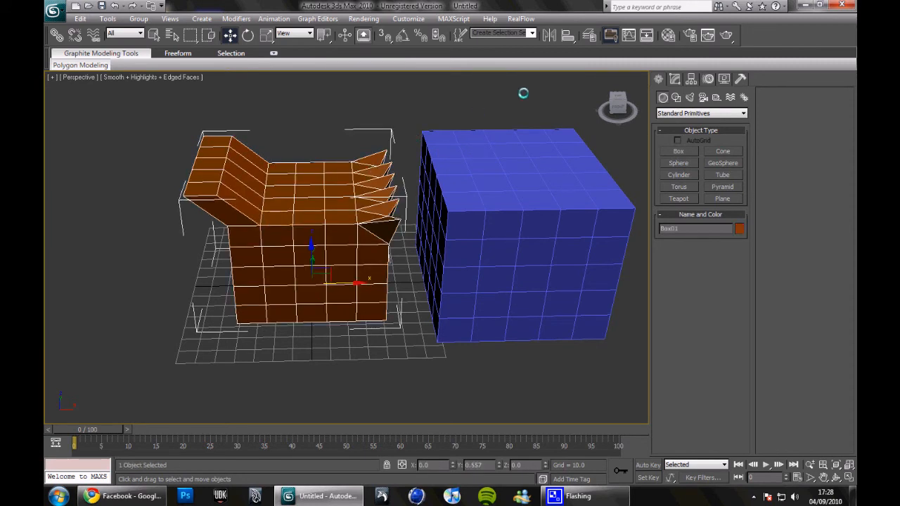
{"action": "left_click", "coordinate": [676, 78]}
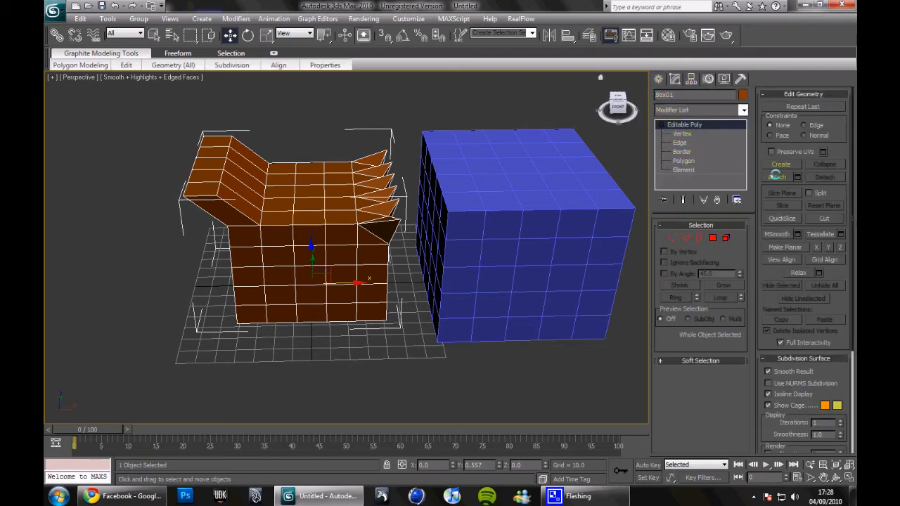
{"action": "middle_click_drag", "start_coordinate": [624, 157], "coordinate": [579, 167], "text": "alt"}
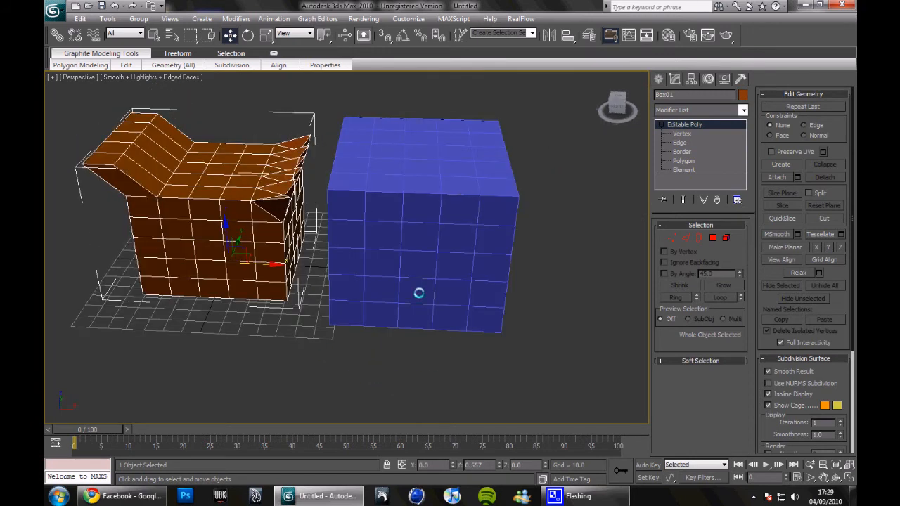
{"action": "left_click", "coordinate": [778, 178]}
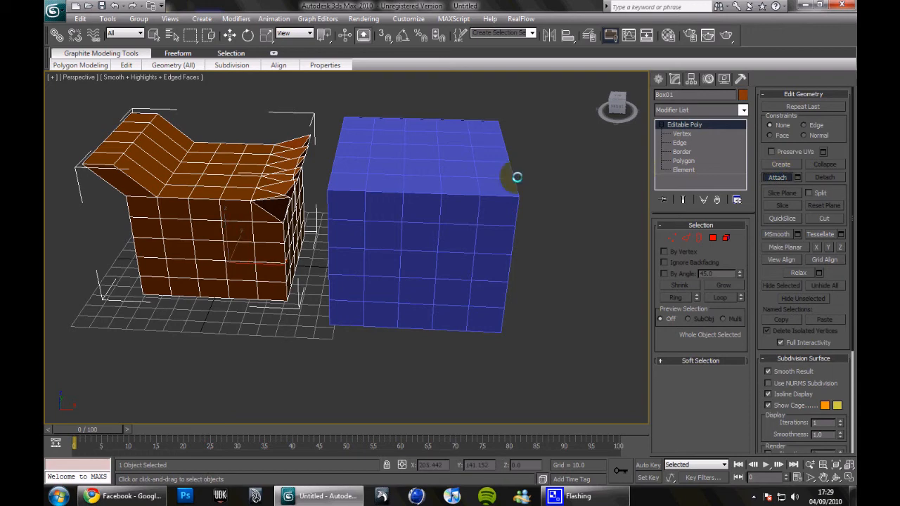
{"action": "left_click", "coordinate": [418, 183]}
{"action": "middle_click_drag", "start_coordinate": [418, 183], "coordinate": [472, 185], "text": "alt"}
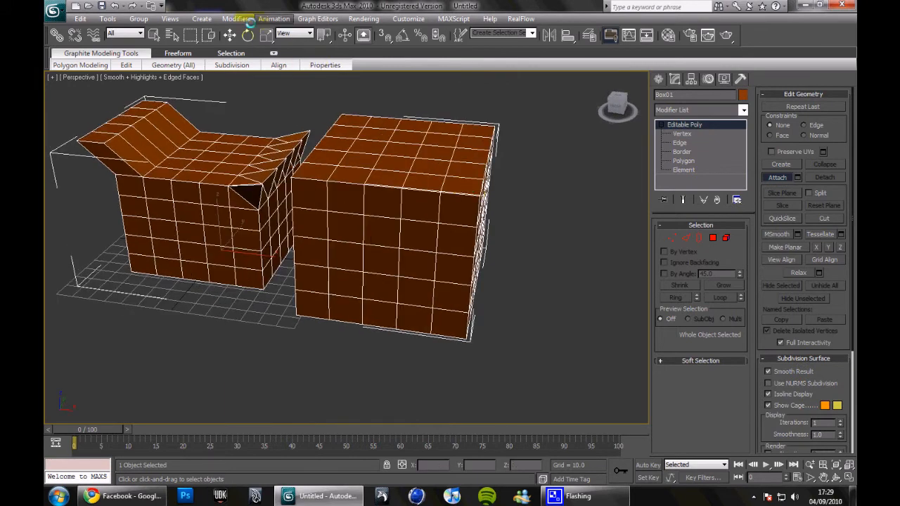
Step: Move the combined object a short distance along X, activate the Rotate tool, and deselect the object
{"action": "left_click", "coordinate": [229, 36]}
{"action": "left_click_drag", "start_coordinate": [229, 242], "coordinate": [204, 233]}
{"action": "left_click", "coordinate": [249, 36]}
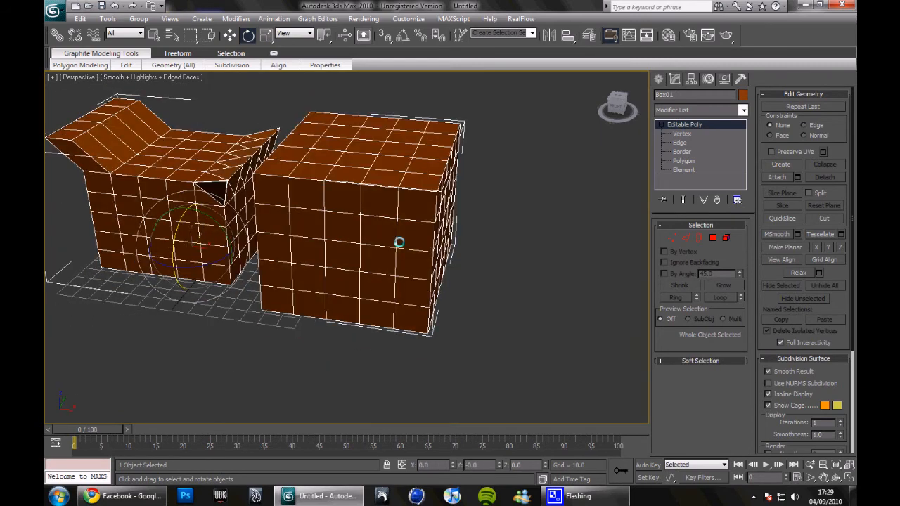
{"action": "left_click", "coordinate": [470, 245]}
{"action": "middle_click_drag", "start_coordinate": [471, 245], "coordinate": [506, 185], "text": "alt"}
{"action": "left_click", "coordinate": [382, 243]}
{"action": "left_click", "coordinate": [658, 79]}
{"action": "left_click", "coordinate": [505, 179]}
Step: Create a Standard Omni light on the ground in front of the two joined boxes
{"action": "left_click", "coordinate": [653, 77]}
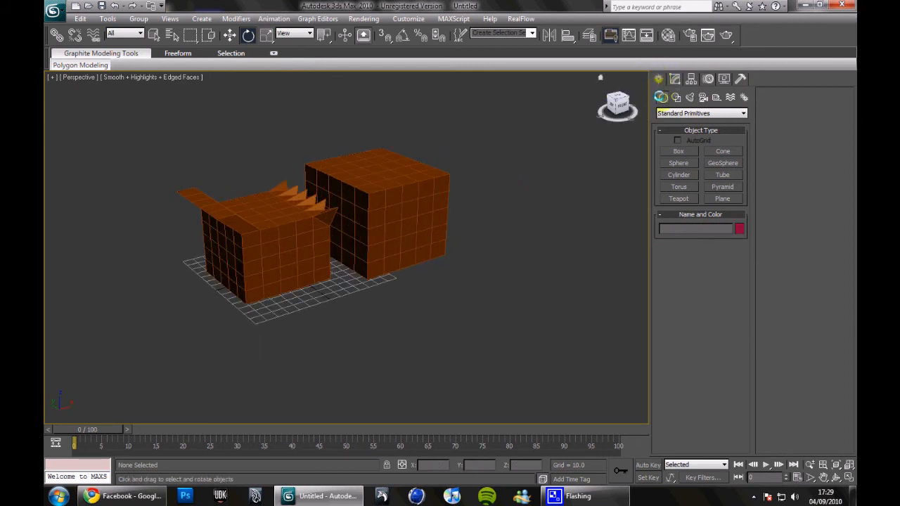
{"action": "left_click", "coordinate": [674, 151]}
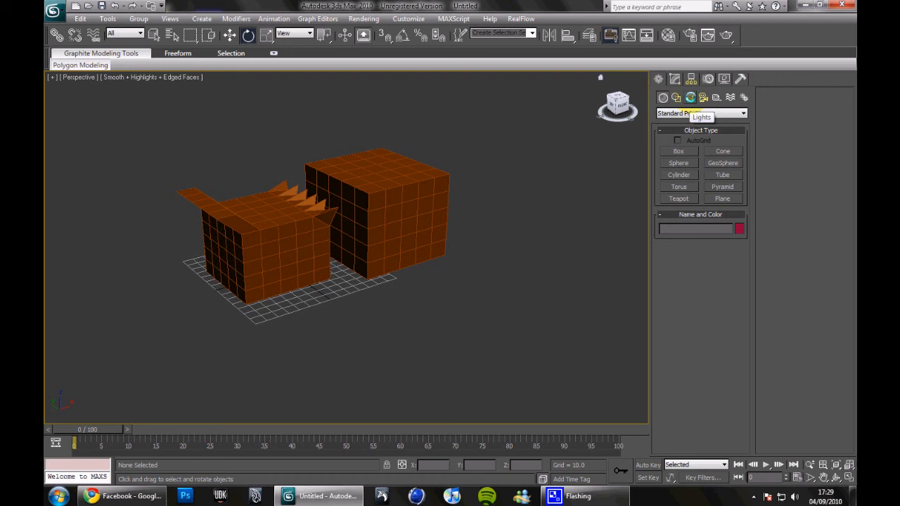
{"action": "left_click", "coordinate": [690, 98]}
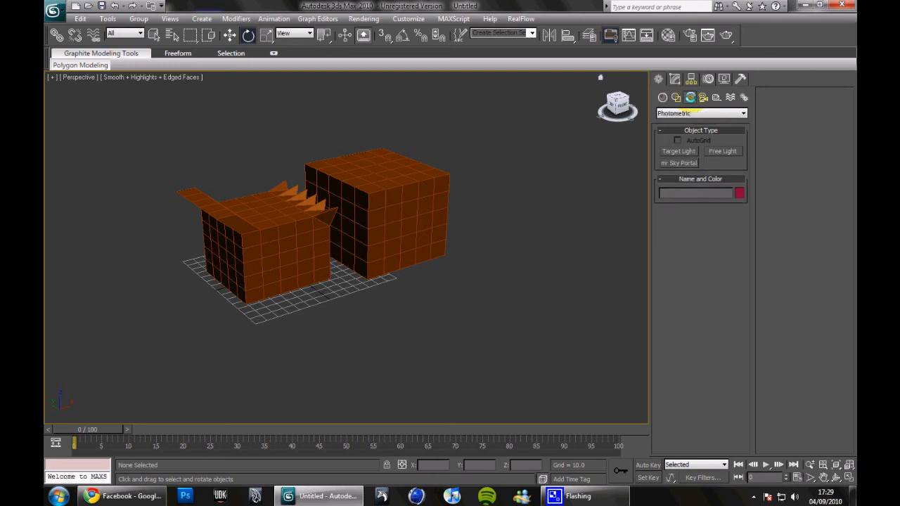
{"action": "left_click", "coordinate": [681, 113]}
{"action": "left_click", "coordinate": [676, 130]}
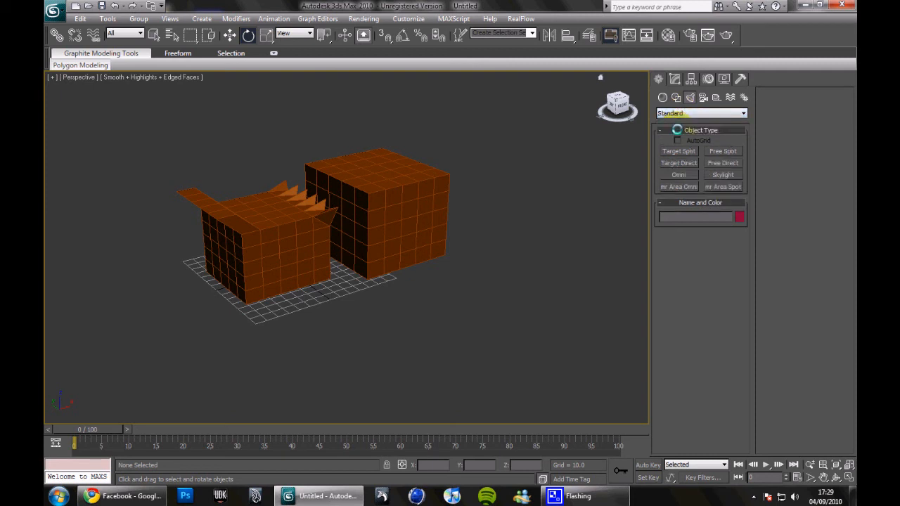
{"action": "left_click", "coordinate": [677, 174]}
{"action": "left_click_drag", "start_coordinate": [354, 303], "coordinate": [363, 310]}
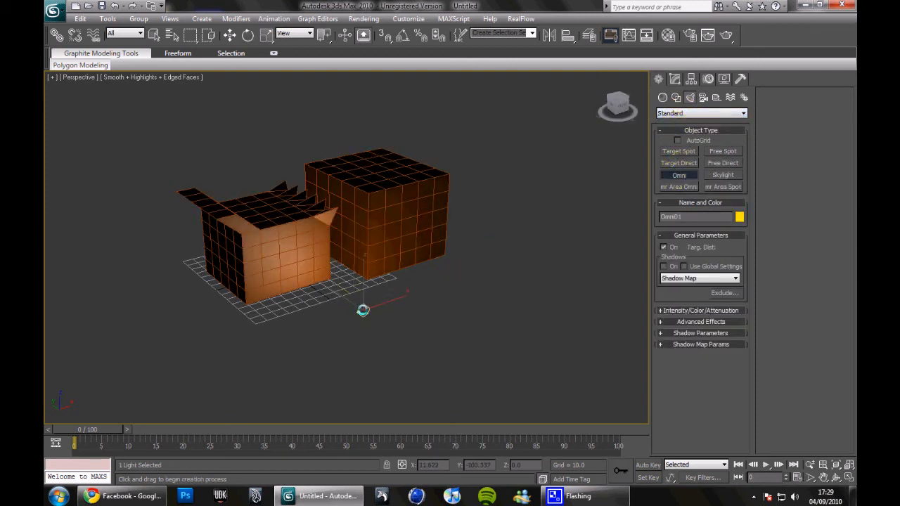
Step: Move the Omni light up and across to above the box with the slanted ridge, and deselect it
{"action": "left_click", "coordinate": [230, 34]}
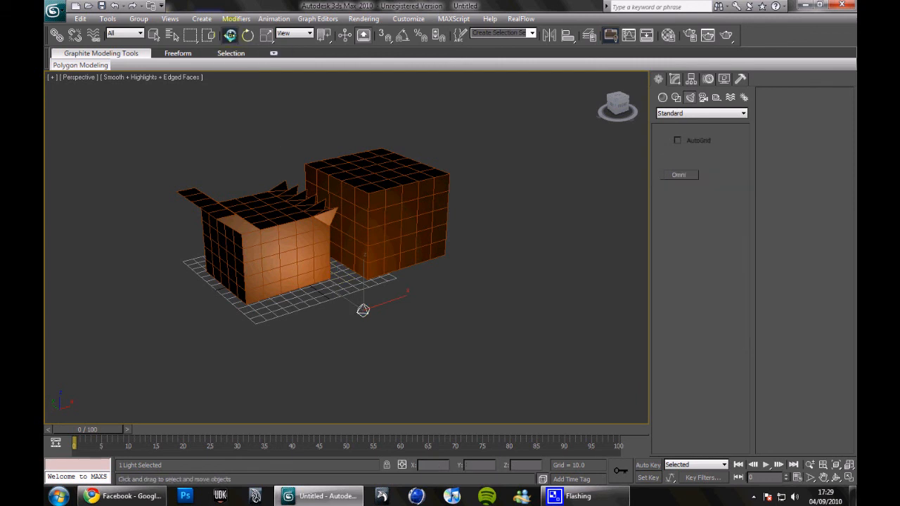
{"action": "left_click_drag", "start_coordinate": [363, 310], "coordinate": [244, 163]}
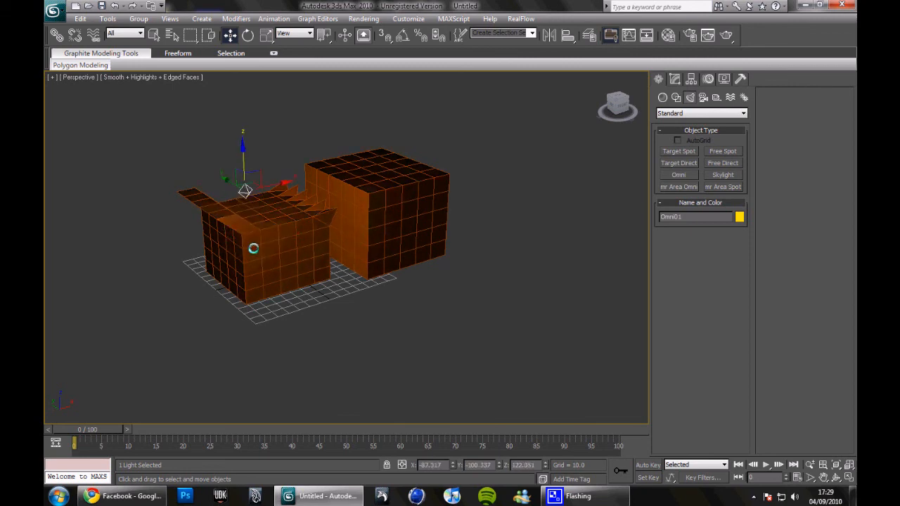
{"action": "middle_click_drag", "start_coordinate": [408, 295], "coordinate": [340, 289], "text": "alt"}
{"action": "left_click", "coordinate": [334, 321]}
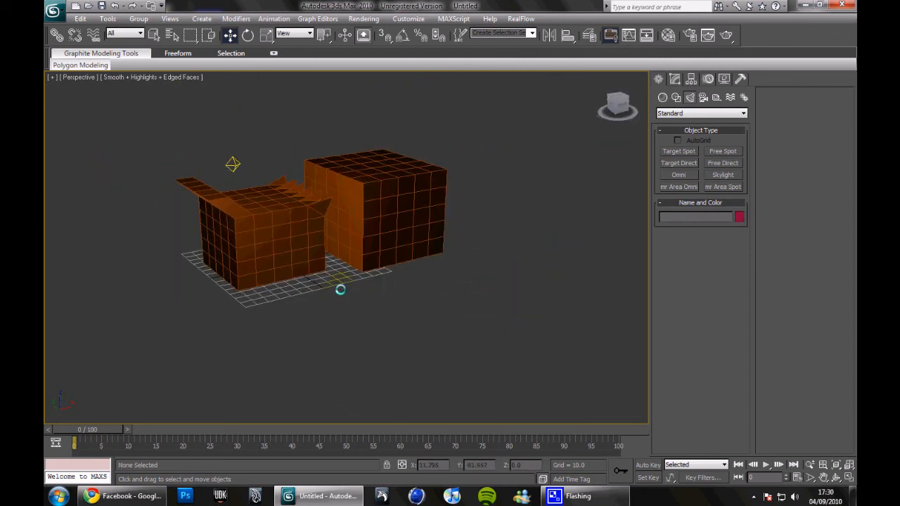
{"action": "middle_click_drag", "start_coordinate": [446, 225], "coordinate": [327, 301], "text": "alt"}
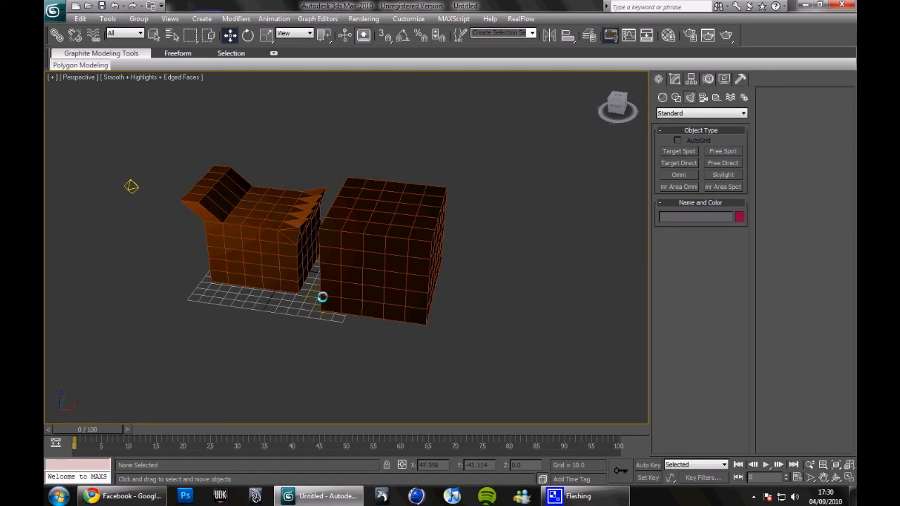